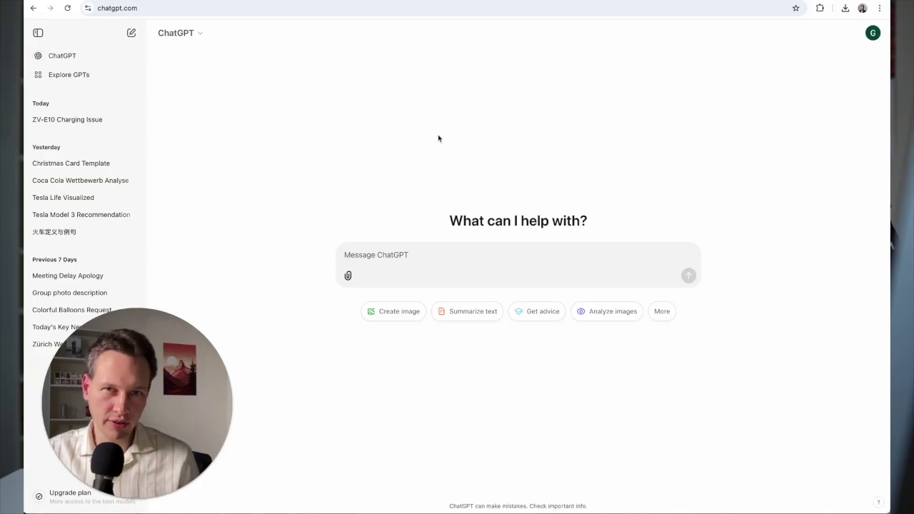
- Download the ChatGPT macOS desktop app and sign in to it with Google through openai.com
left_click(197, 33)
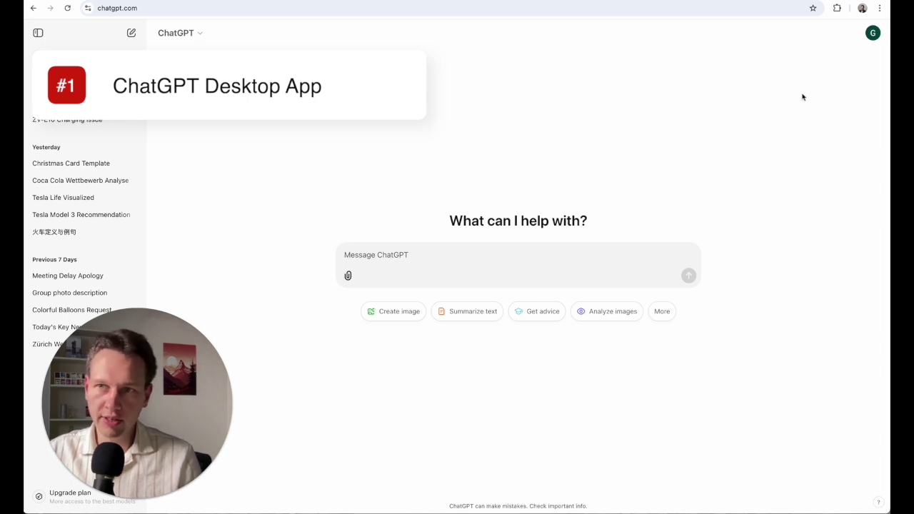
left_click(872, 35)
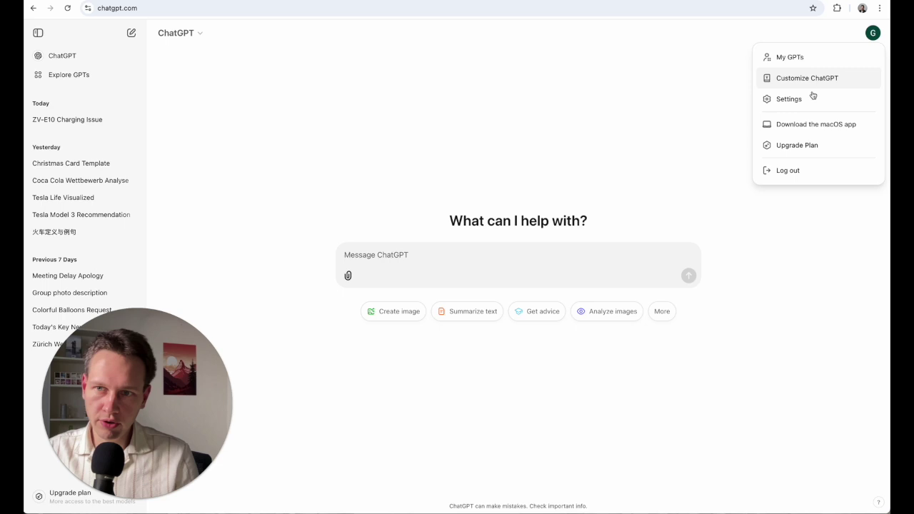
left_click(800, 127)
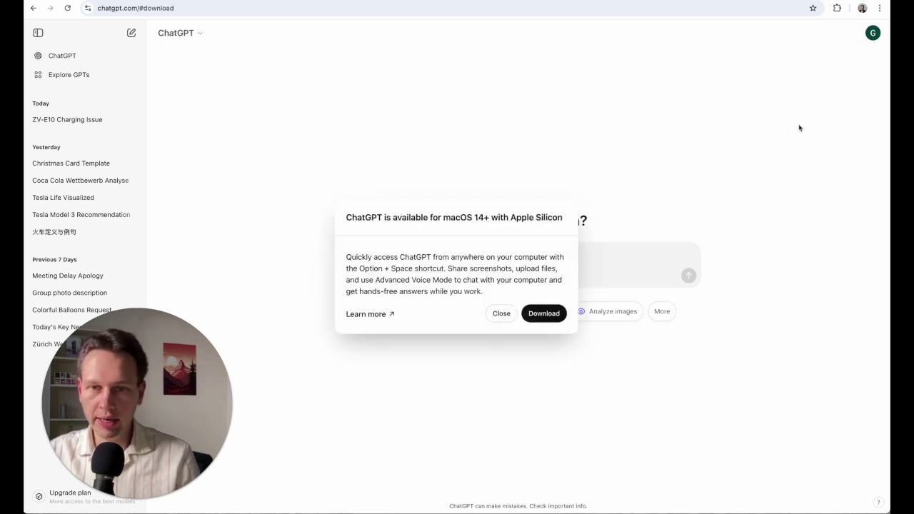
left_click(543, 313)
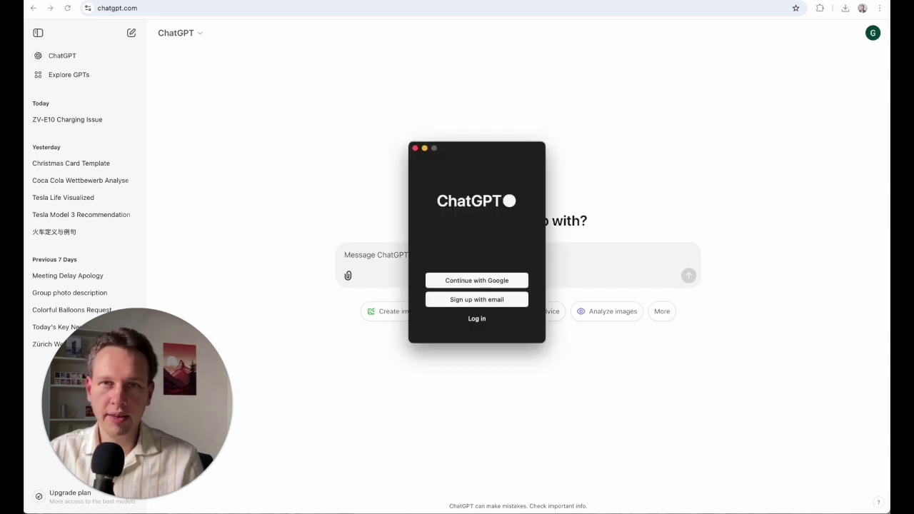
left_click(477, 283)
left_click(509, 154)
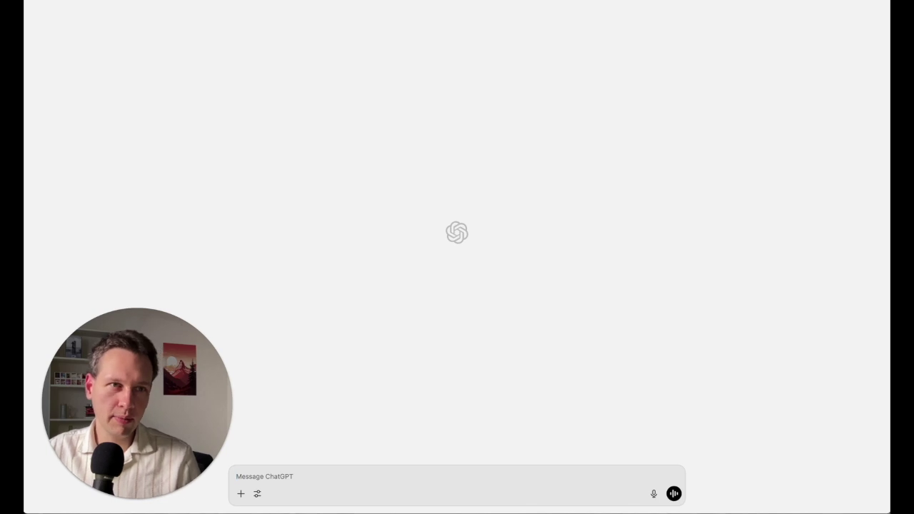
- Ask the desktop app 'How is Tesla stock doing today?' and highlight the share price in the reply
left_click(333, 478)
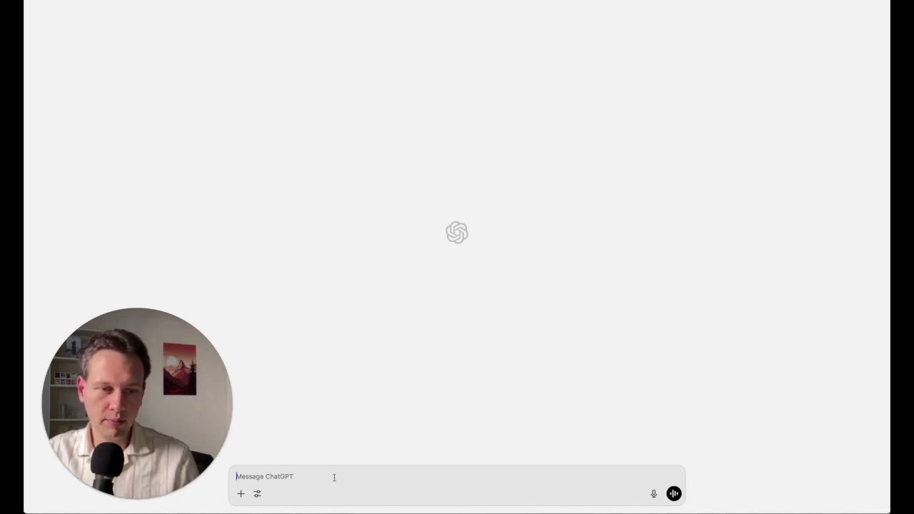
type("Ho")
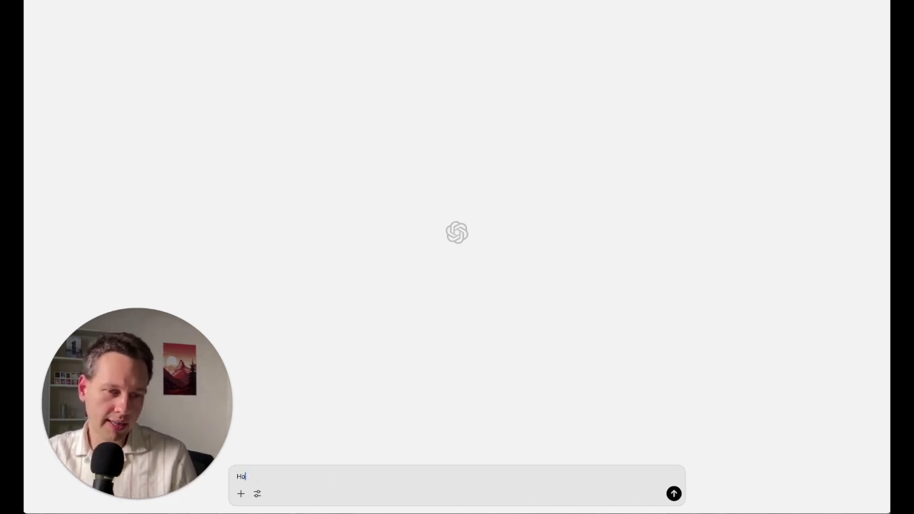
type("w is Tesla st")
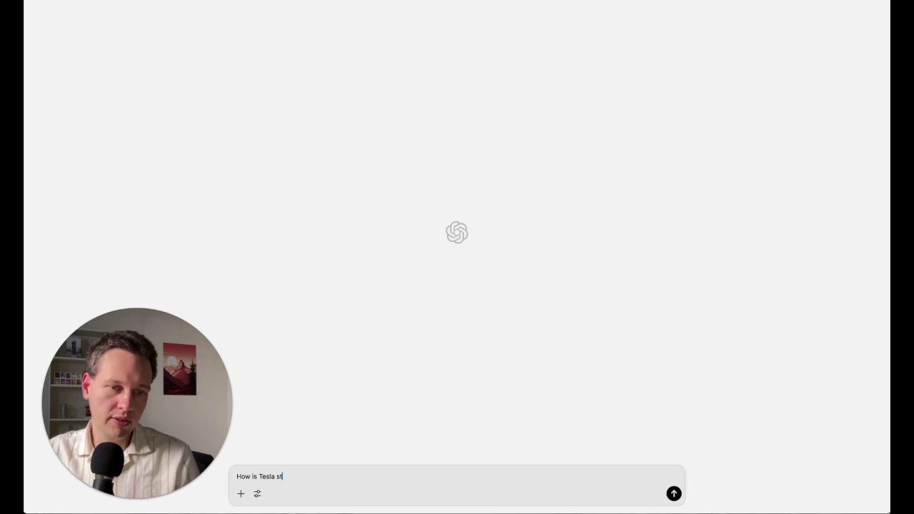
type("ock doing today?")
key("Return")
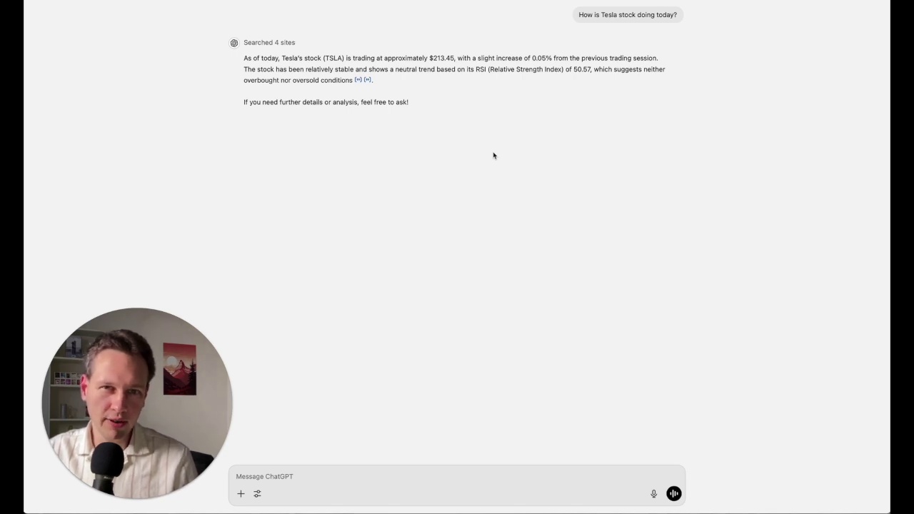
left_click_drag(430, 59, 455, 59)
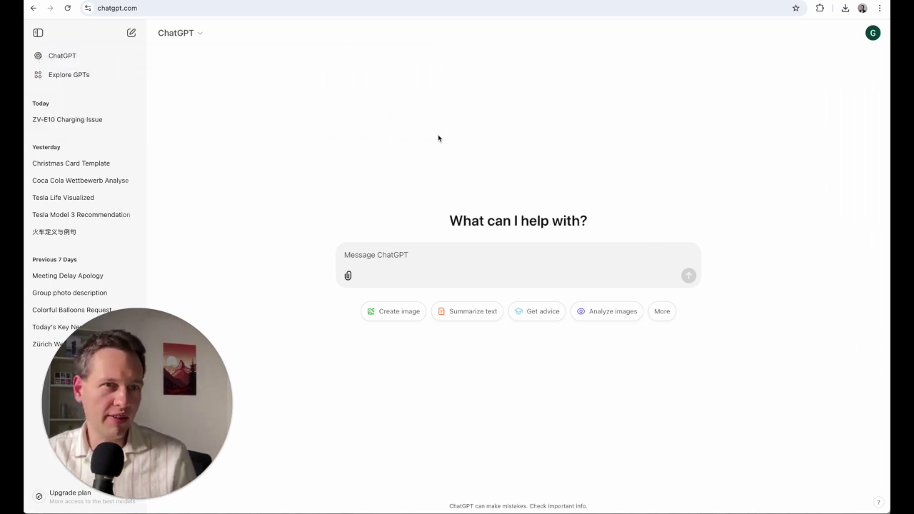
- Turn on Temporary chat and ask 'Where can I buy an engagement ring for my girlfriend.'
left_click(198, 35)
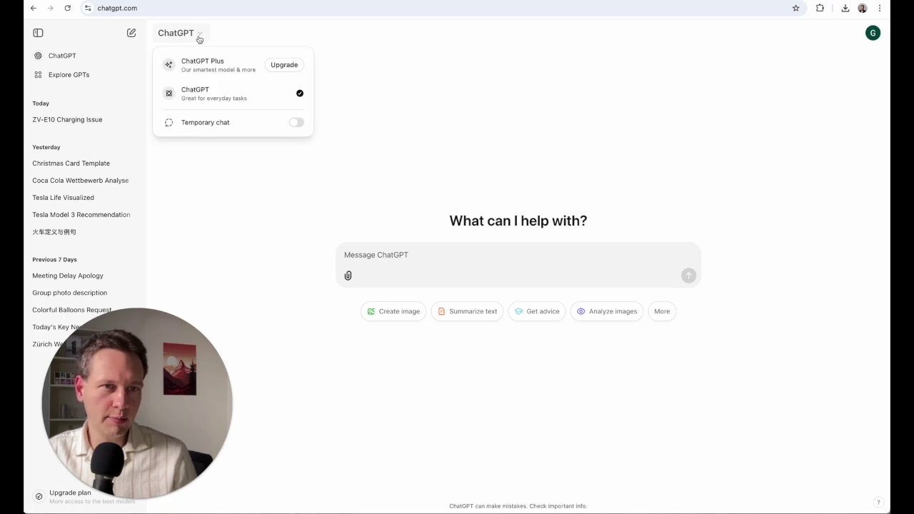
left_click(297, 124)
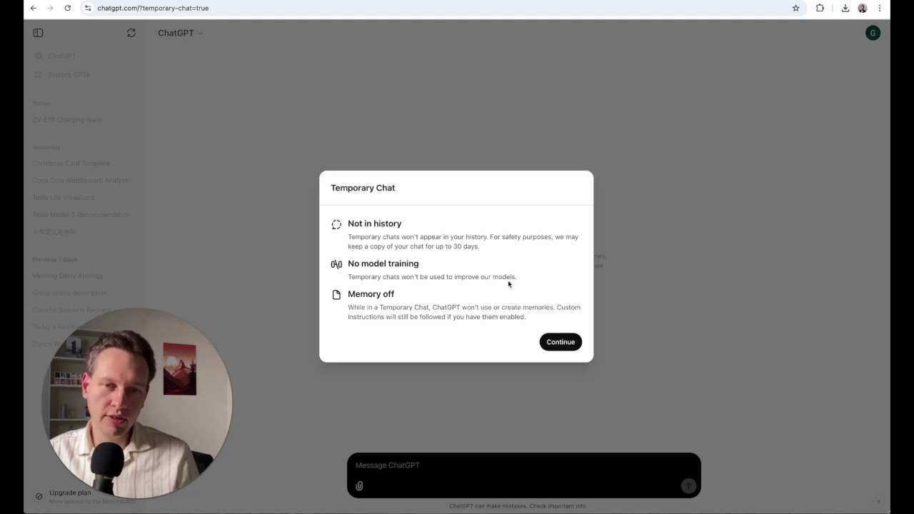
left_click(553, 341)
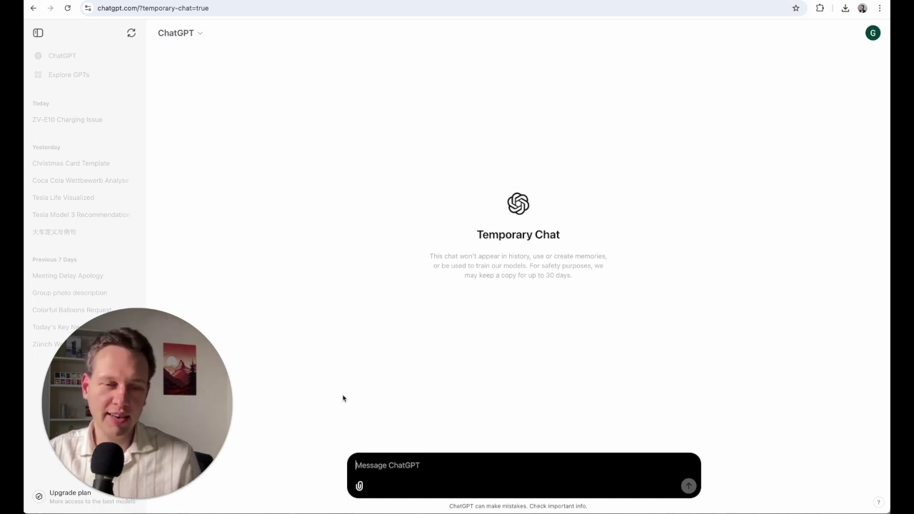
type("Where can I bu")
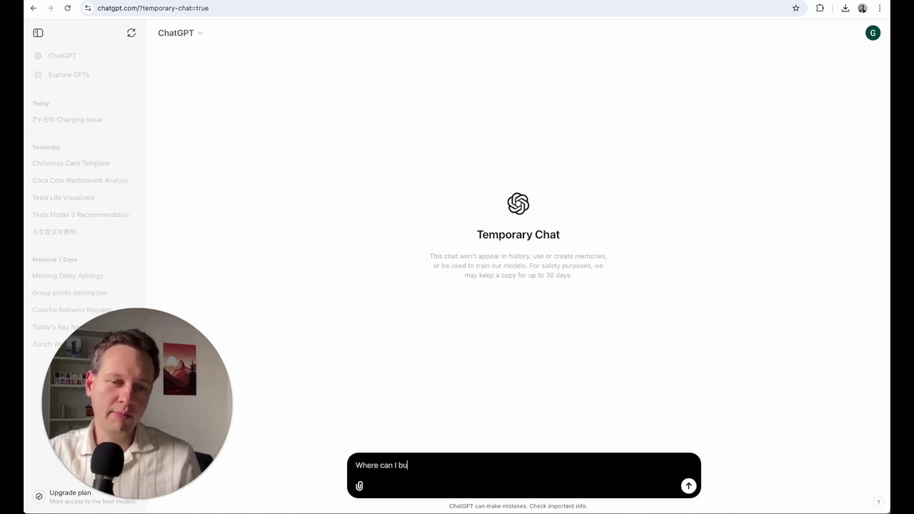
type("y an engagement ")
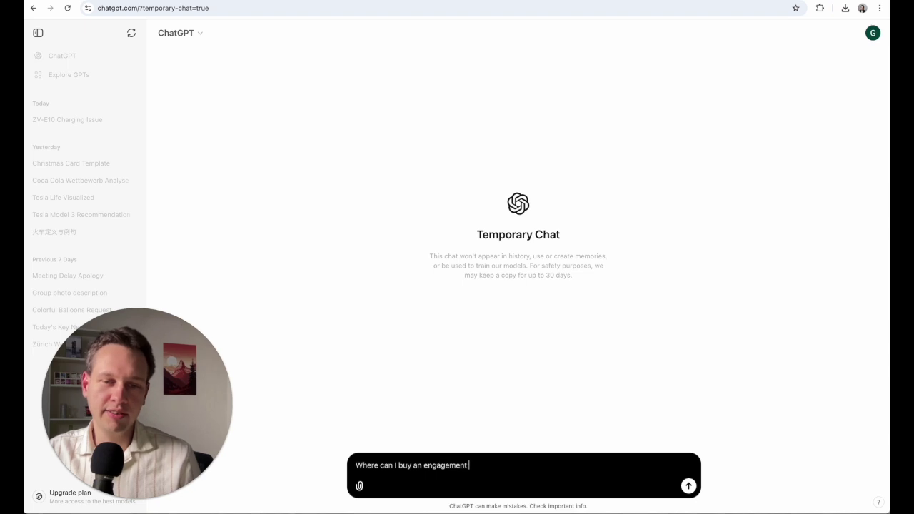
type("ring for m")
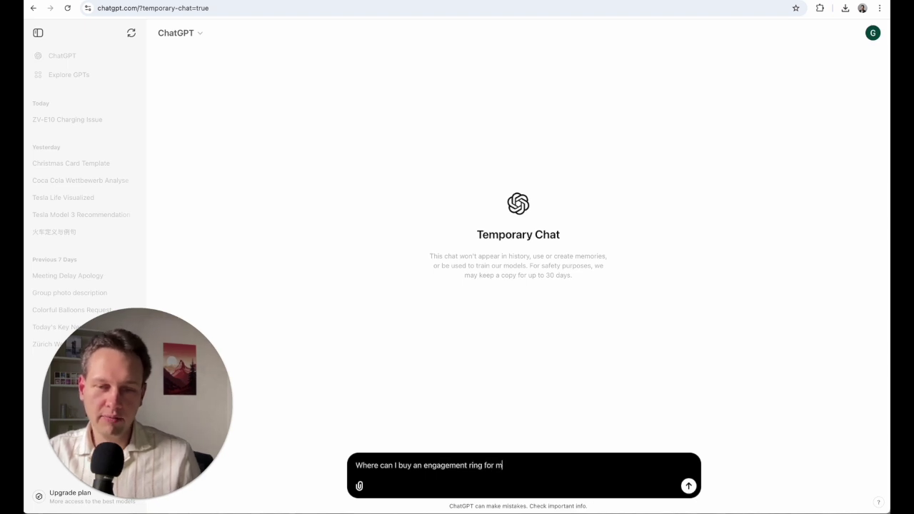
type("y girlfriend.")
key("Return")
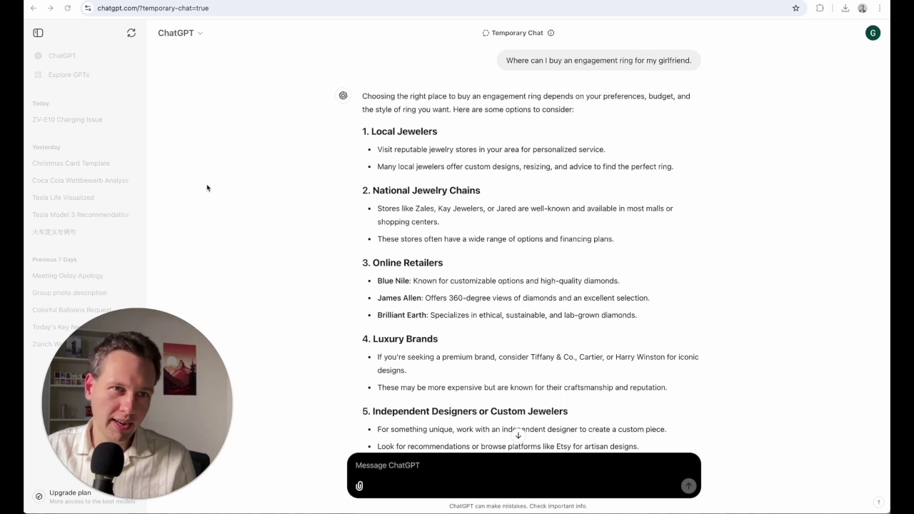
- Turn Temporary chat off and paste the sentiment instruction plus the review with a Sentiment: label
left_click(195, 36)
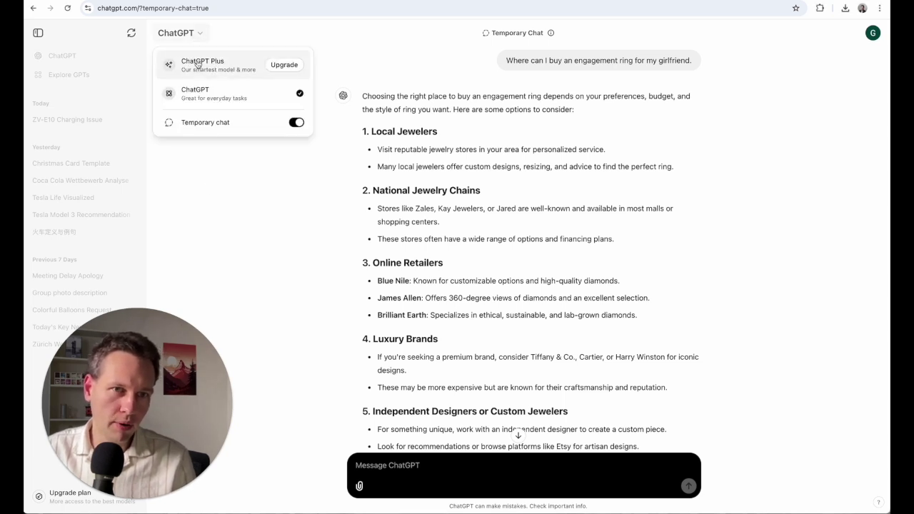
left_click(297, 125)
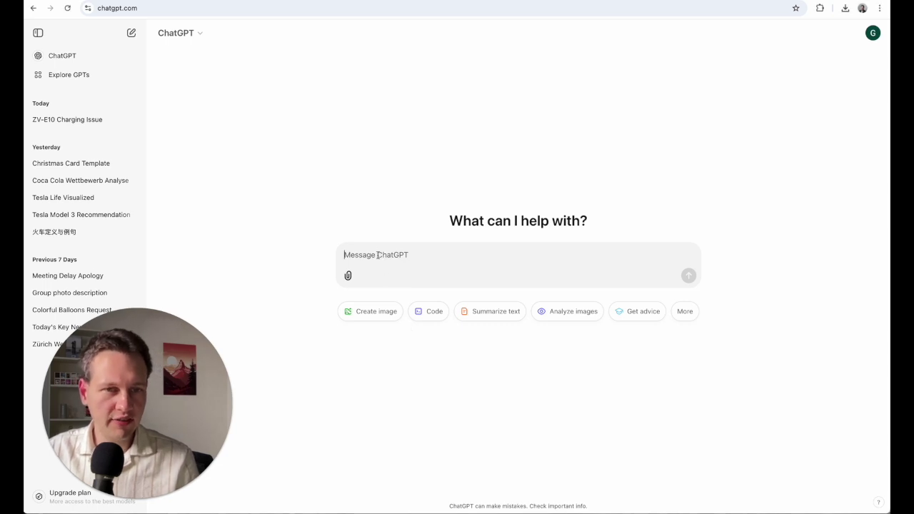
type("Classify the sentiment of a review as positive or negative.")
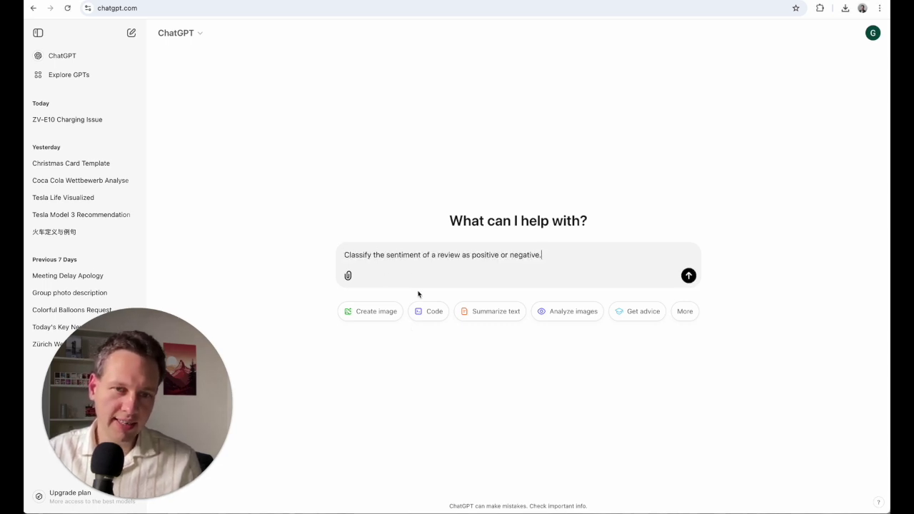
key("shift+Return")
key("shift+Return")
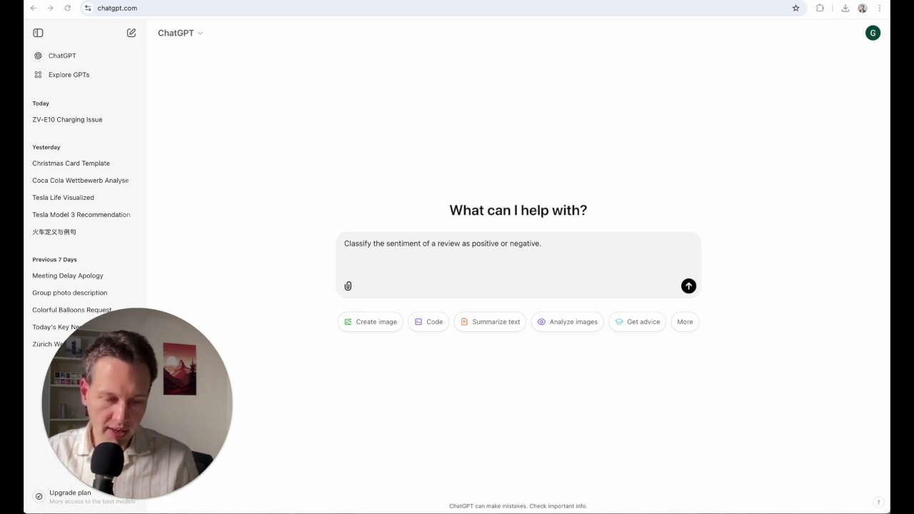
key("super+Tab")
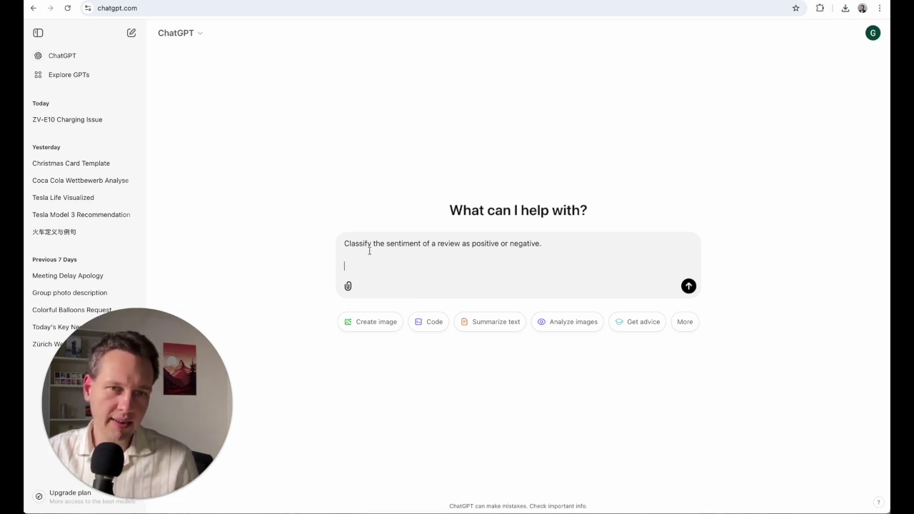
type("Review: \"The service was terrible, and the staff was rude.\" Sentiment:")
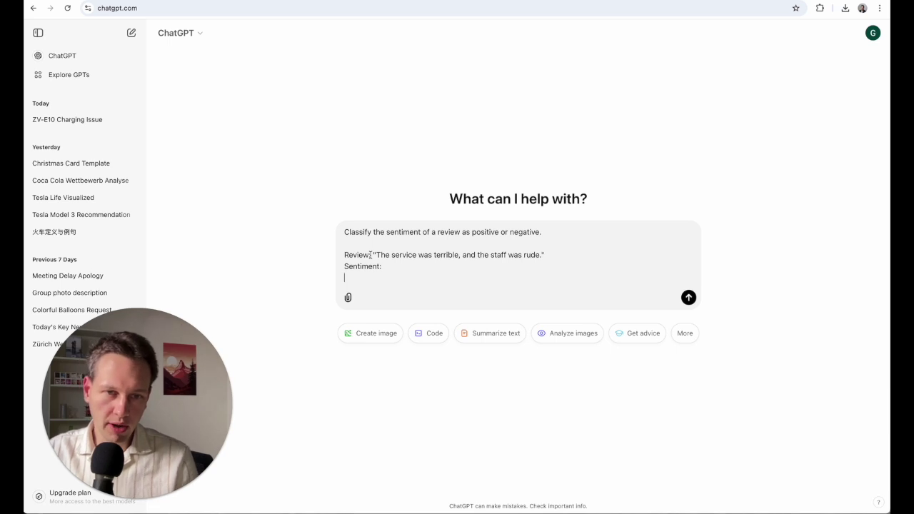
- Insert an example positive review with its sentiment above the review to classify
left_click(401, 267)
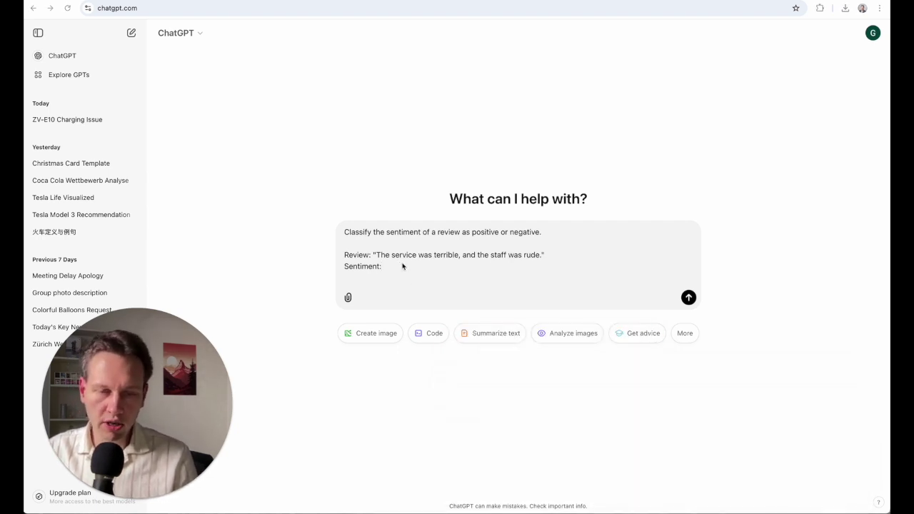
left_click(386, 245)
key("Return")
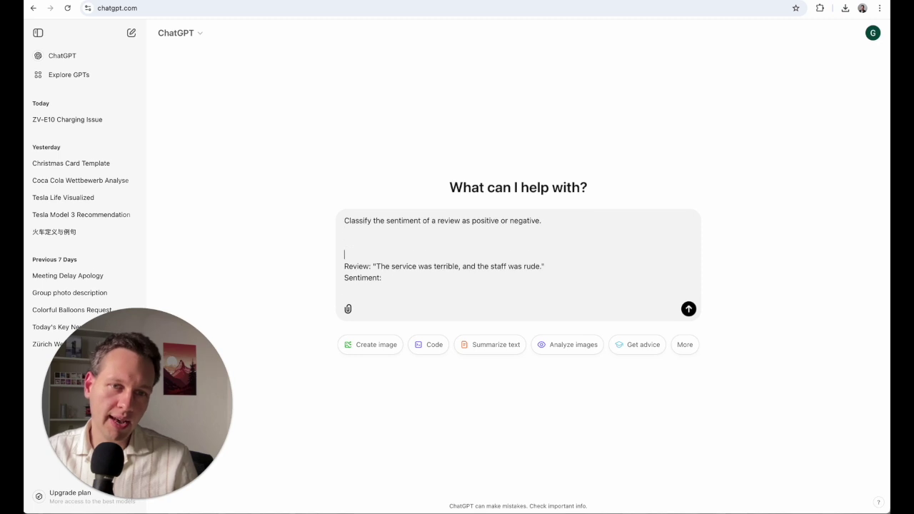
type("Example: Review: \"The product exceeded my expectations. Highly recommend!\" Sentiment: Positive")
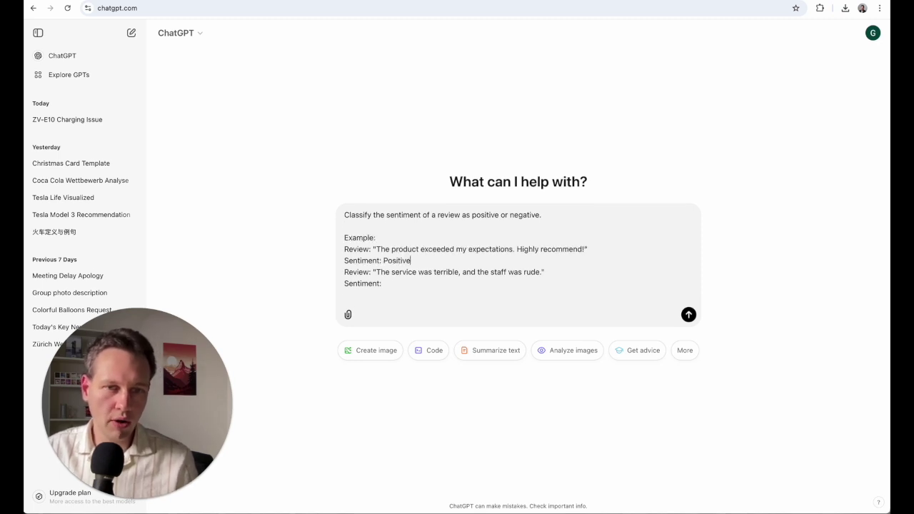
key("shift+Return")
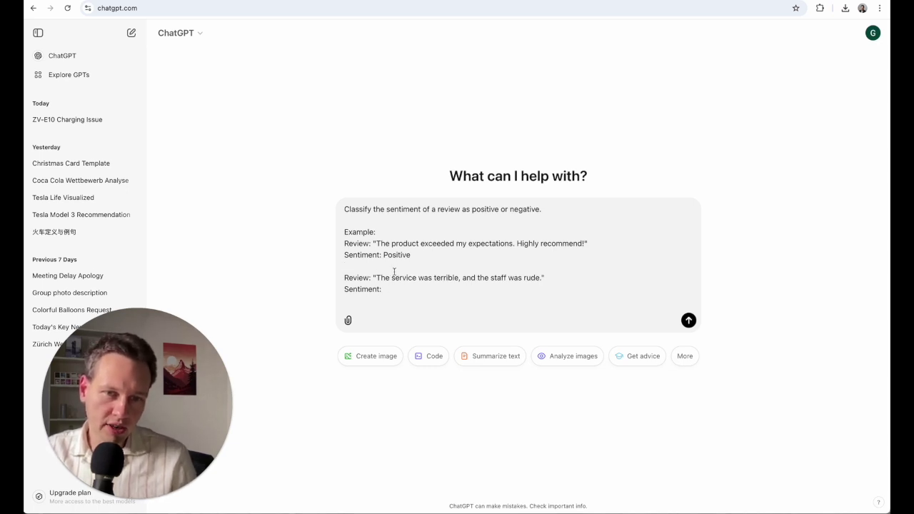
- Send the one-example sentiment prompt, then paste a copy of it into a new message
left_click(690, 321)
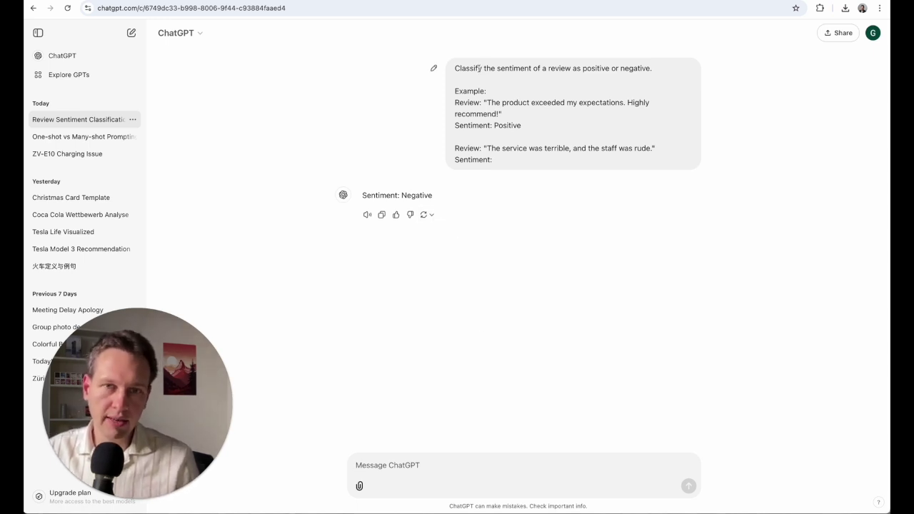
left_click_drag(455, 68, 524, 159)
key("super+c")
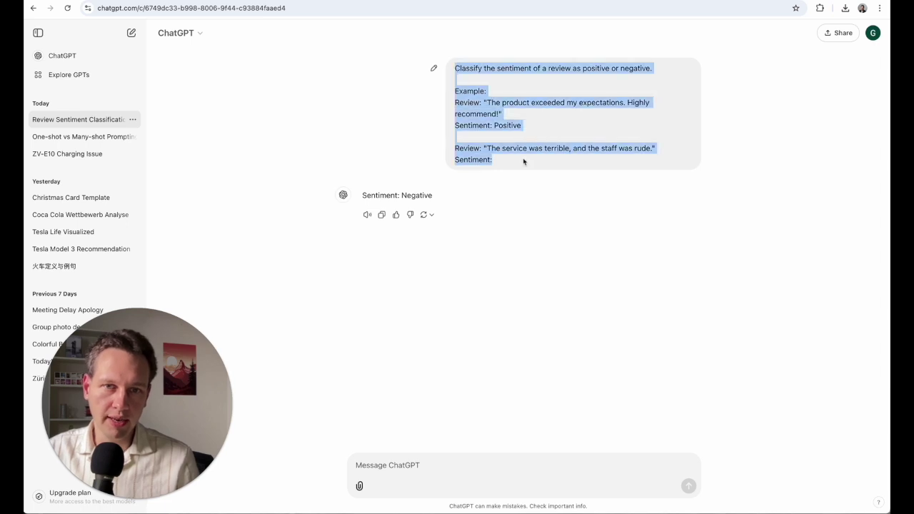
left_click(433, 466)
key("super+v")
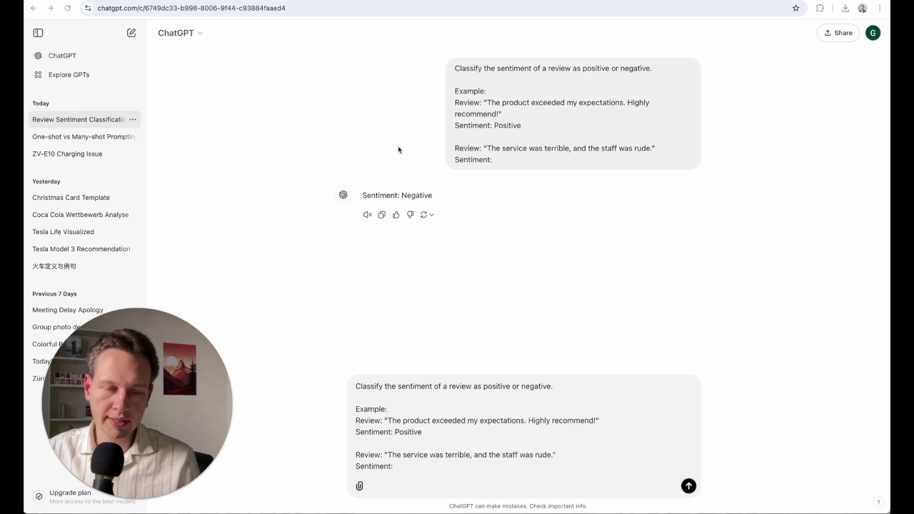
- Rework the copy into a three-example few-shot prompt and send it, getting Negative for the rude-staff review
left_click_drag(423, 432, 351, 408)
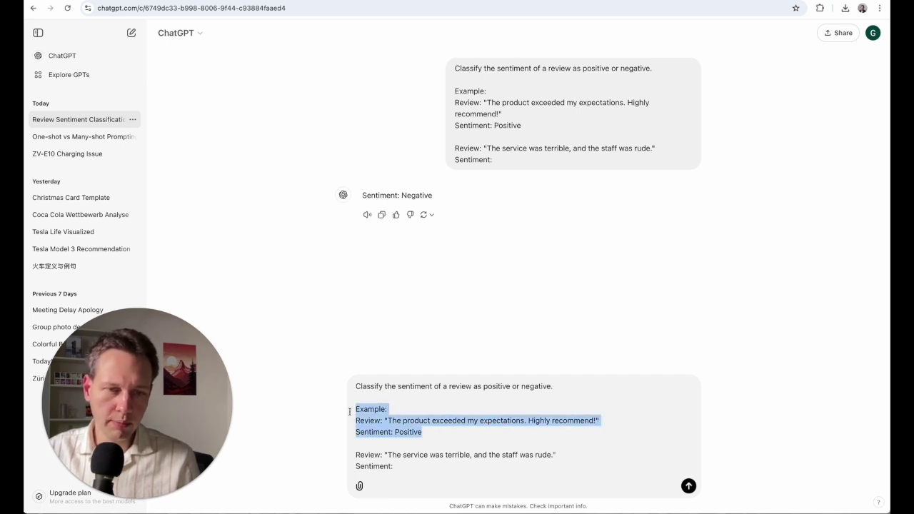
key("super+Down")
key("super+v")
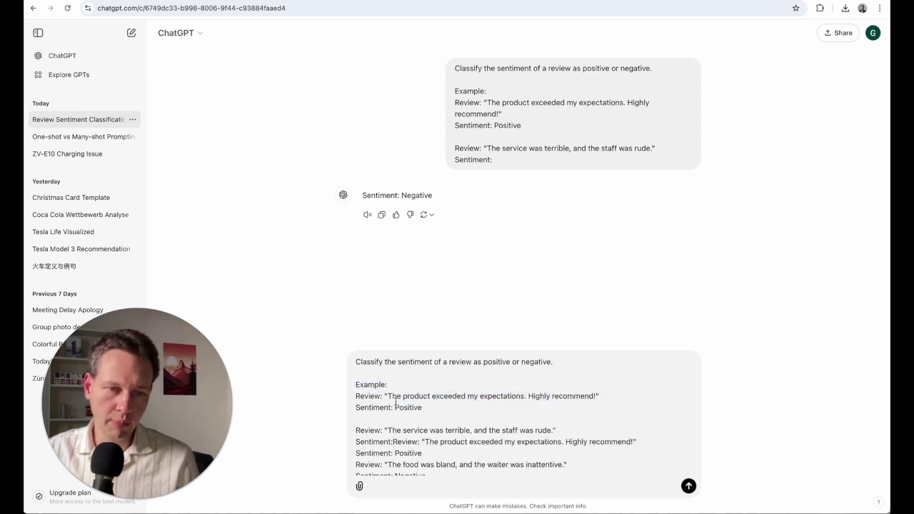
key("super+z")
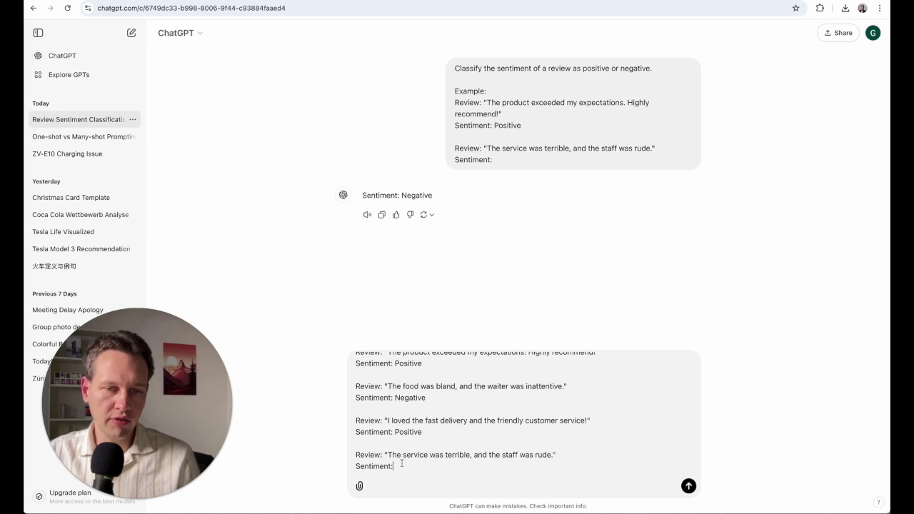
key("Return")
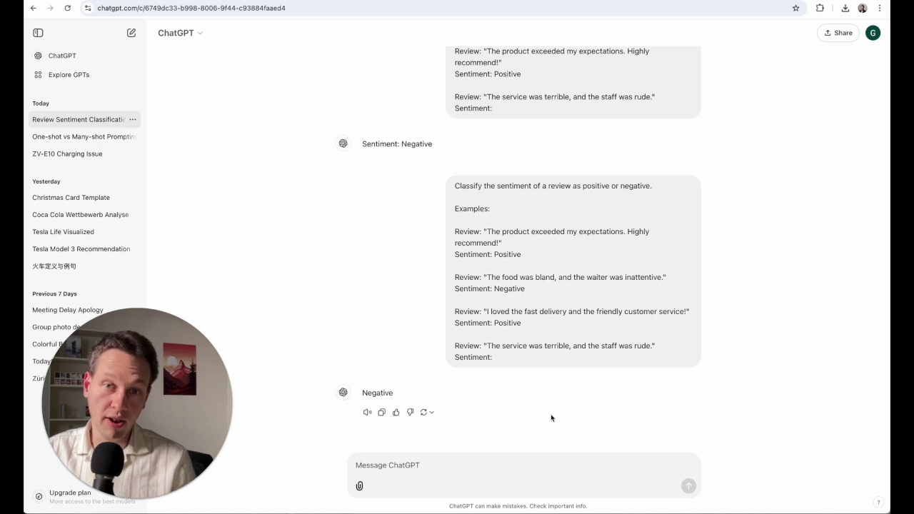
left_click_drag(552, 328, 493, 358)
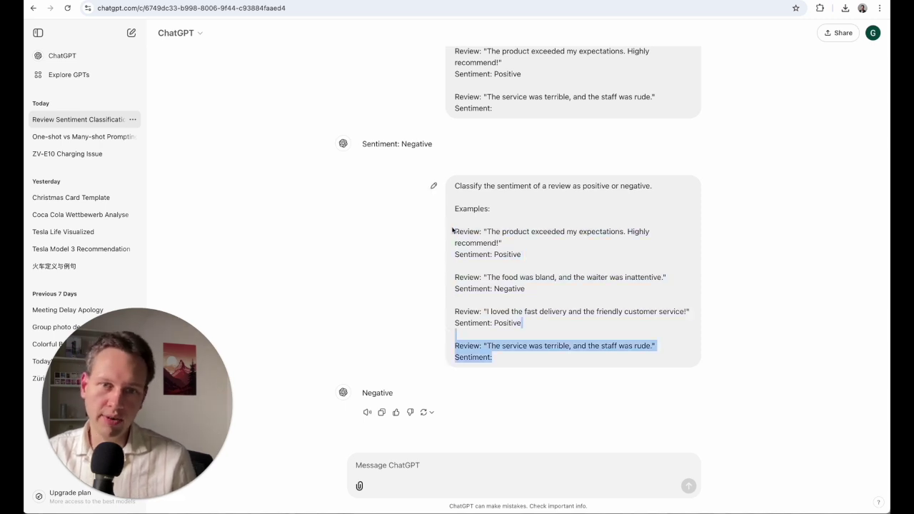
left_click(525, 278)
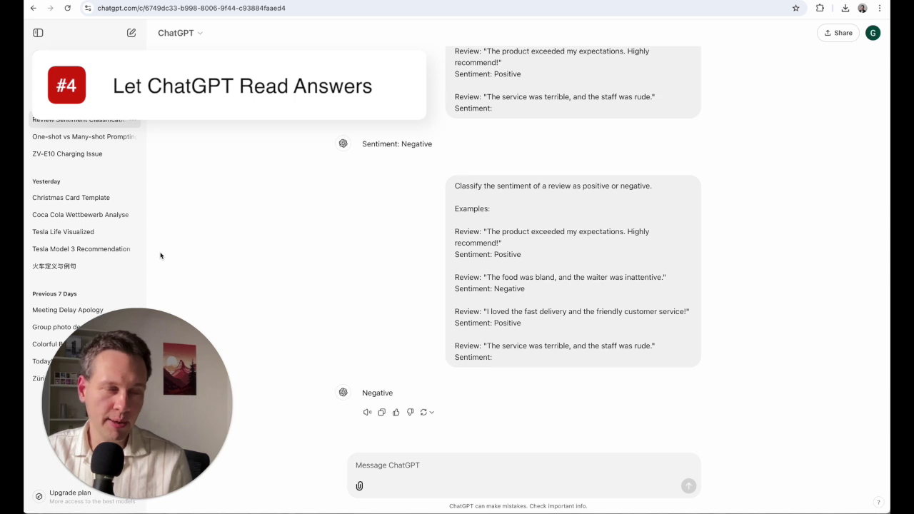
- Play the Tesla Model 3 Recommendation answer with Read aloud, then stop the playback
left_click(85, 249)
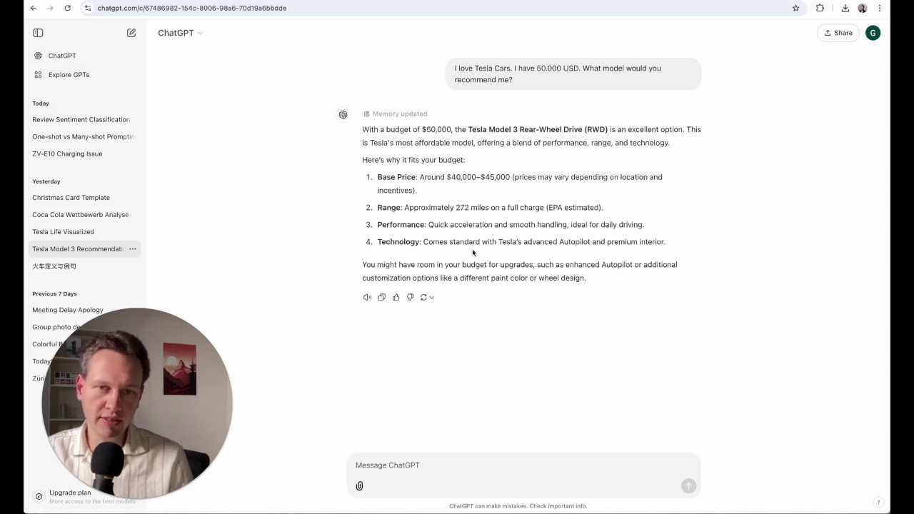
left_click(367, 297)
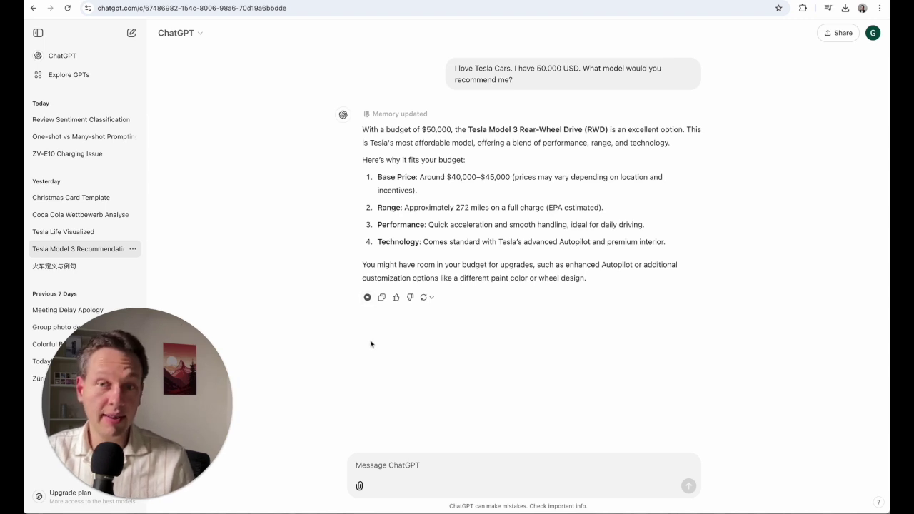
left_click(367, 298)
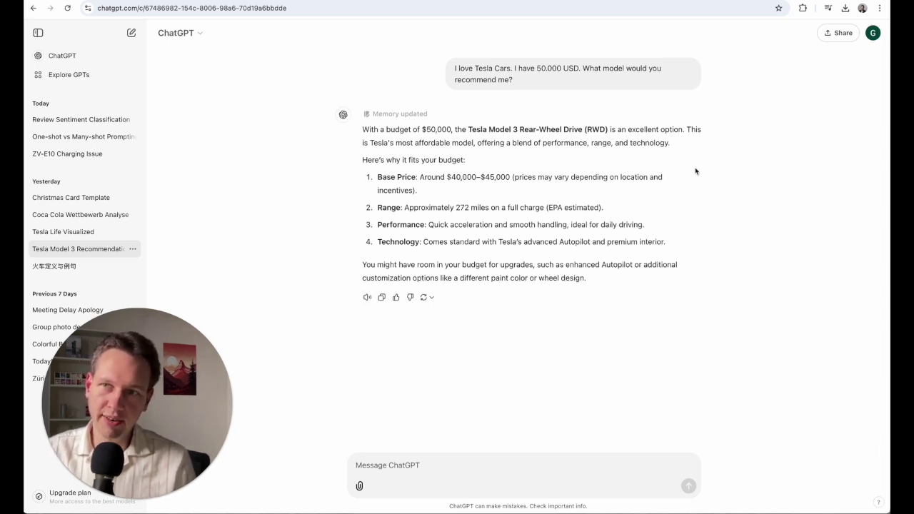
left_click(872, 39)
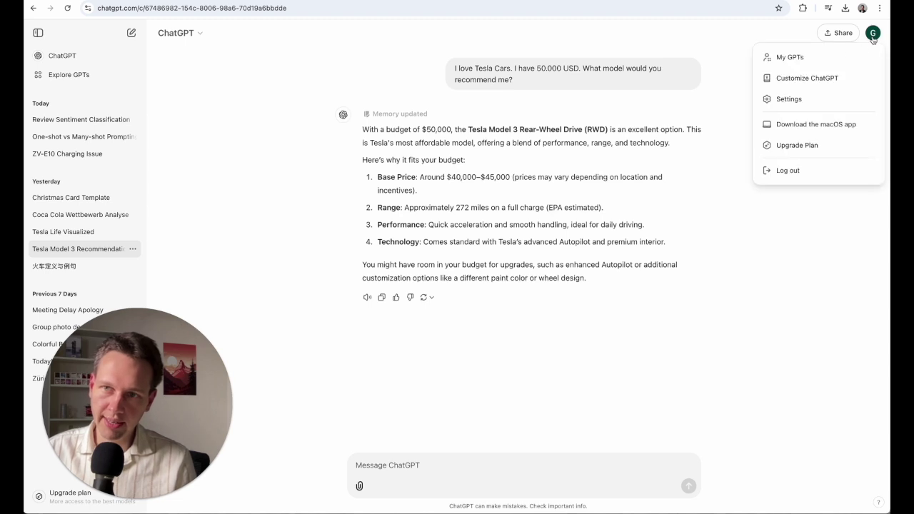
left_click(793, 100)
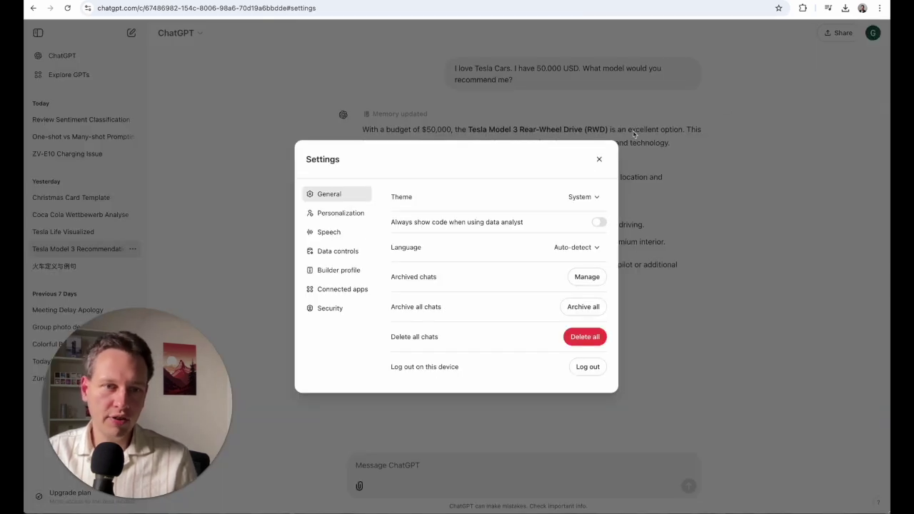
left_click(327, 236)
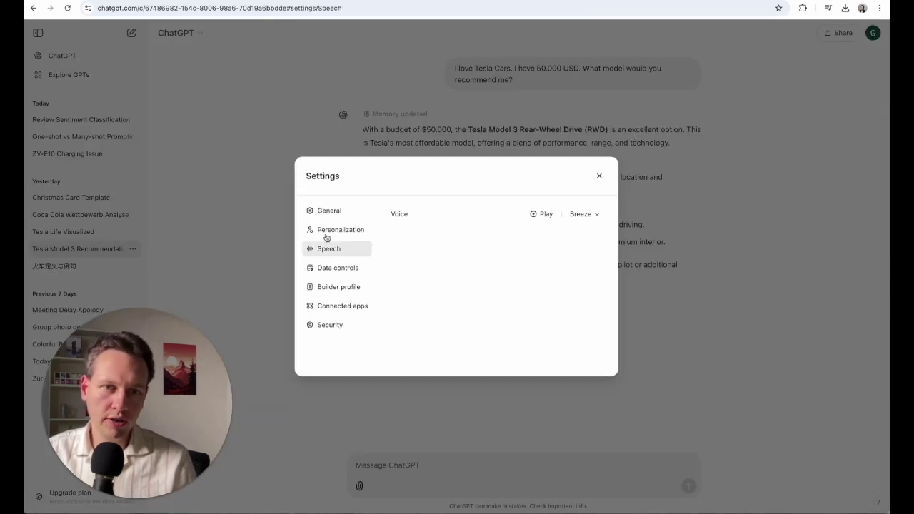
left_click(580, 217)
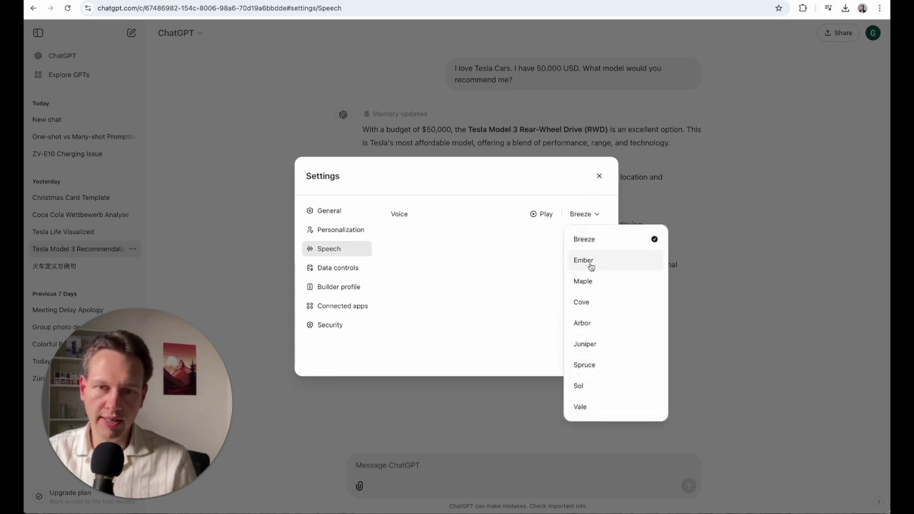
left_click(391, 383)
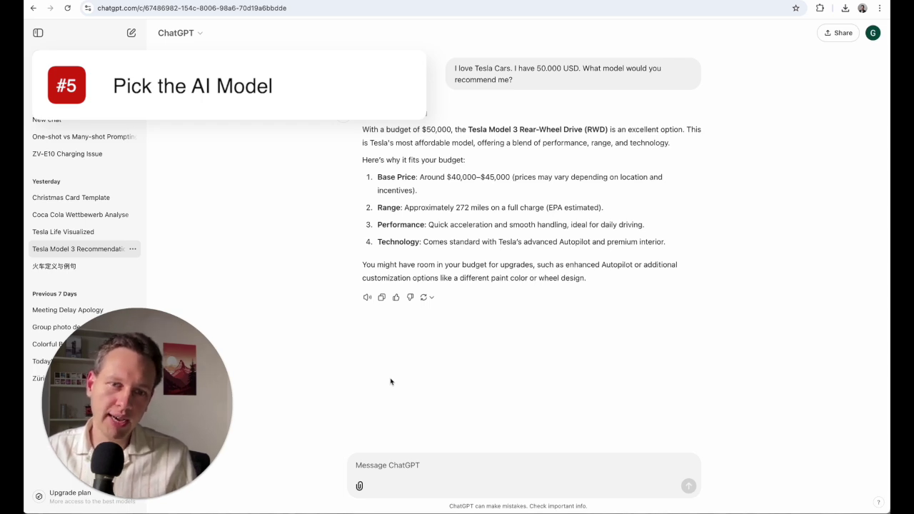
- Show the GPT-4o and GPT-4o mini regenerate options under the Tesla answer
left_click(432, 298)
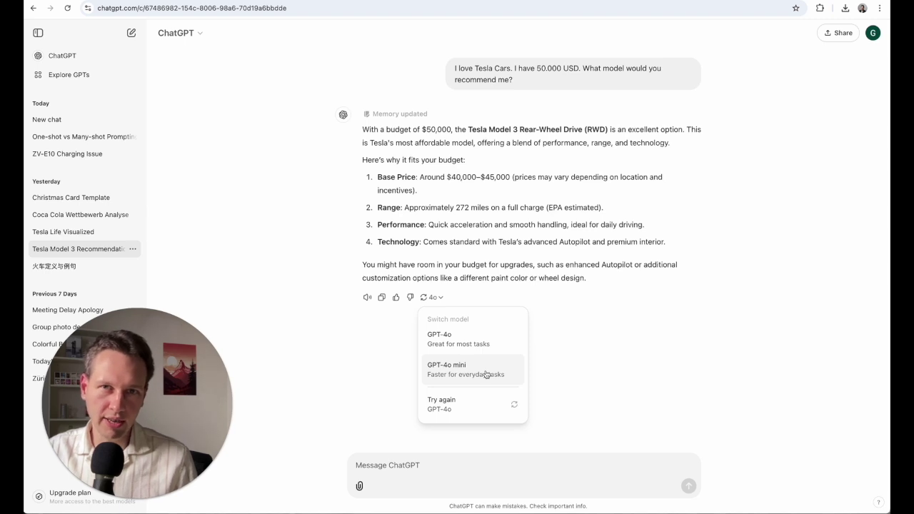
- Log out of ChatGPT from the avatar menu and log back in with Google
left_click(557, 362)
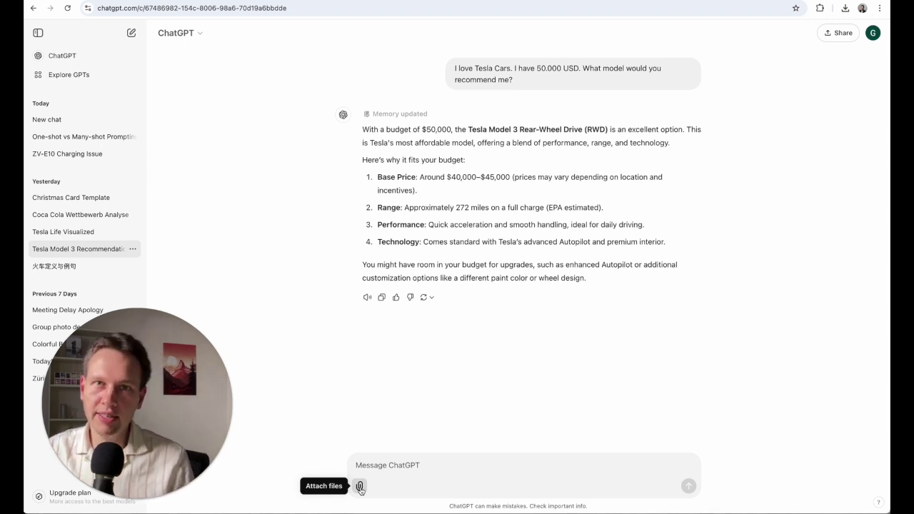
left_click(870, 34)
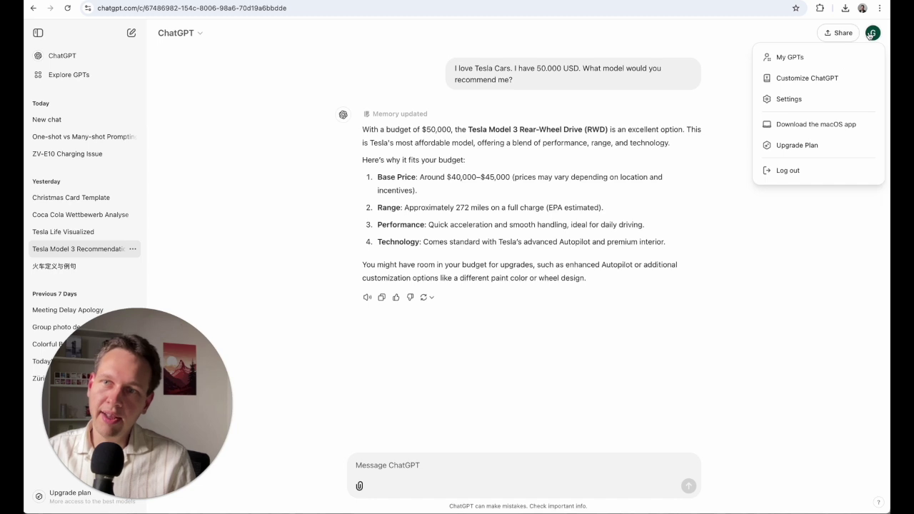
left_click(790, 170)
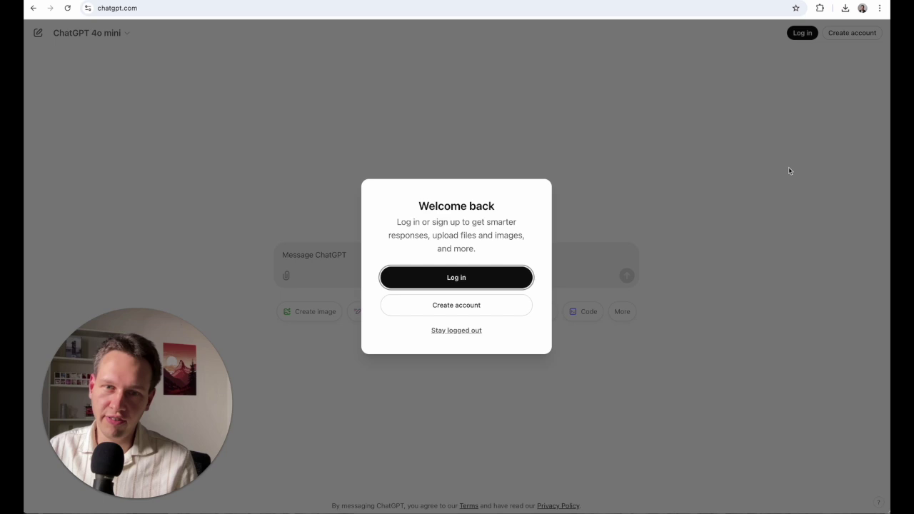
left_click(461, 278)
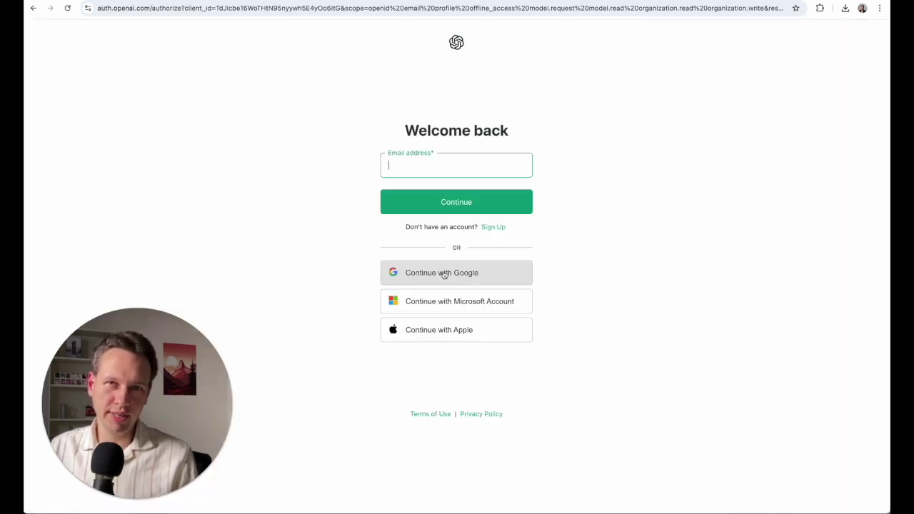
left_click(444, 274)
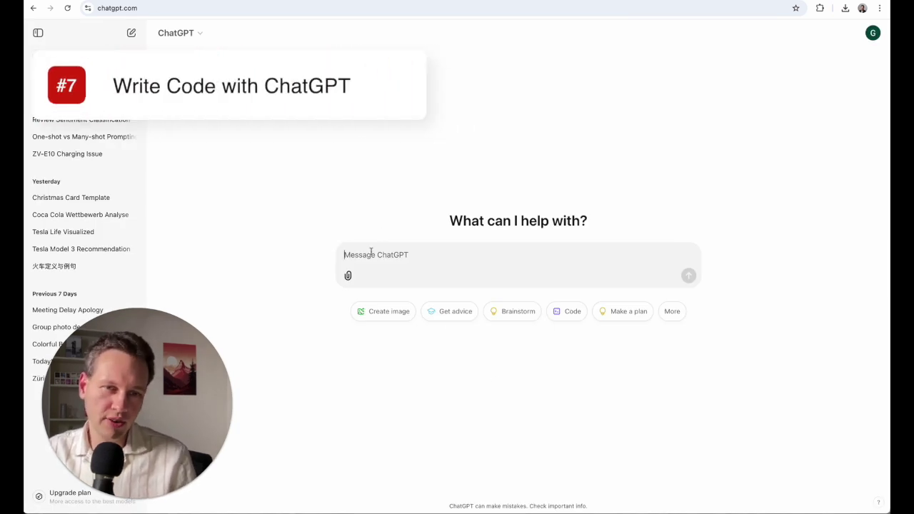
- Ask 'Write me some code for a minigame where I can play tic tac toe against a computer.'
type("Write me s")
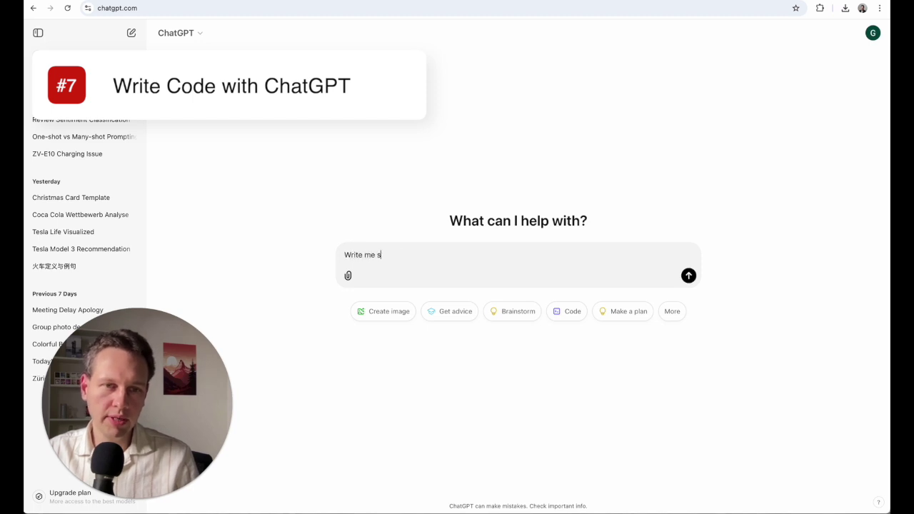
type("ome code for a")
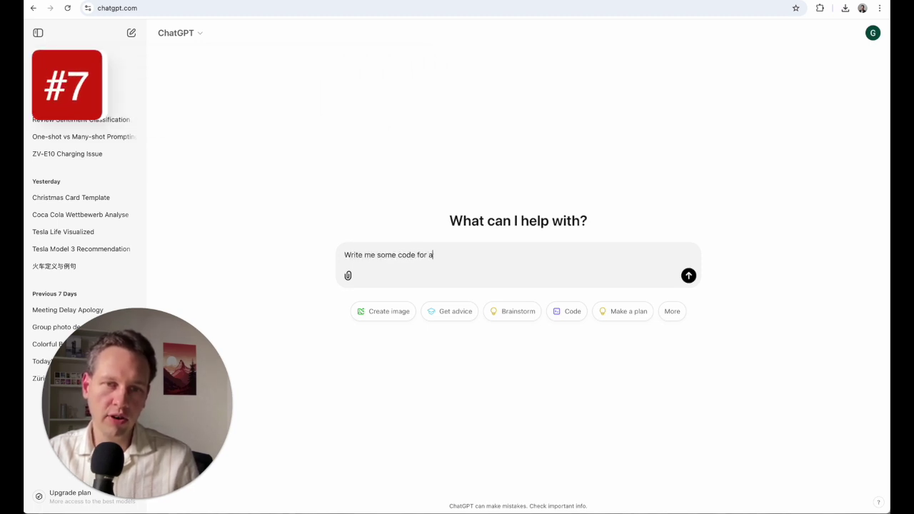
type(" minigame where I c")
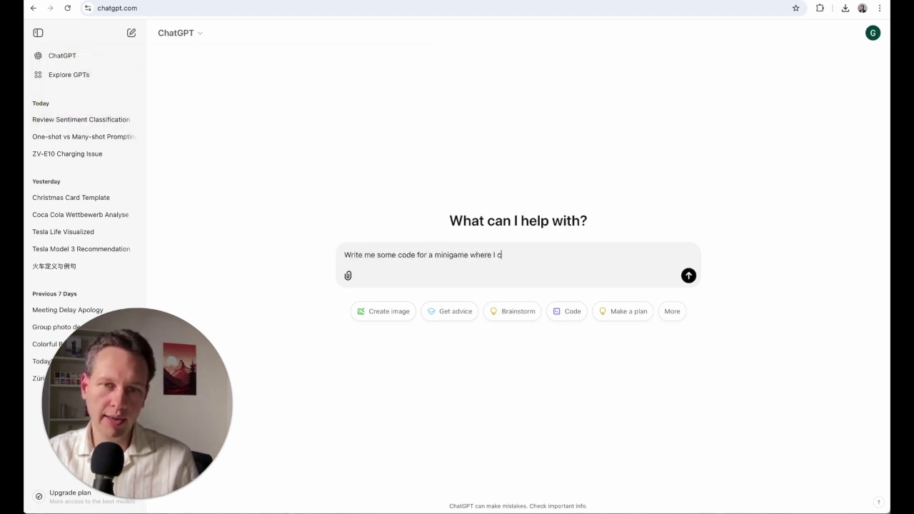
type("an play tic ta")
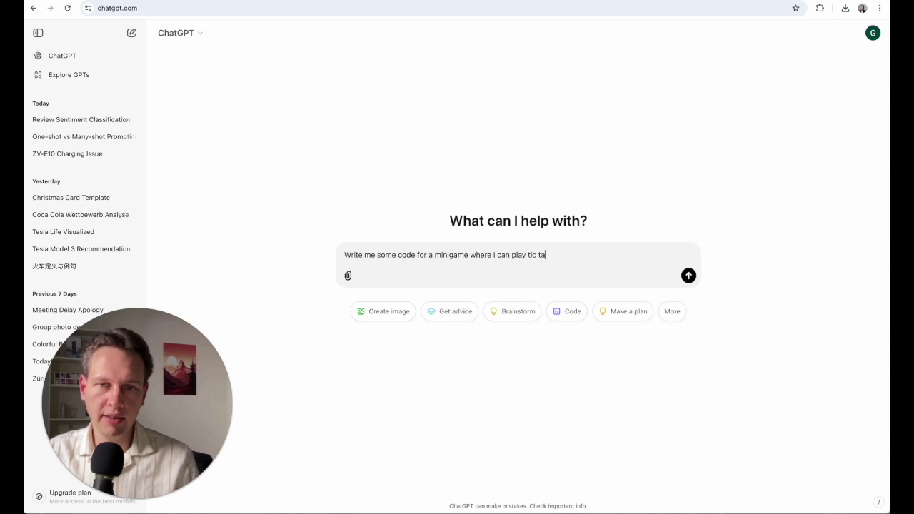
type("c toe against a computer.")
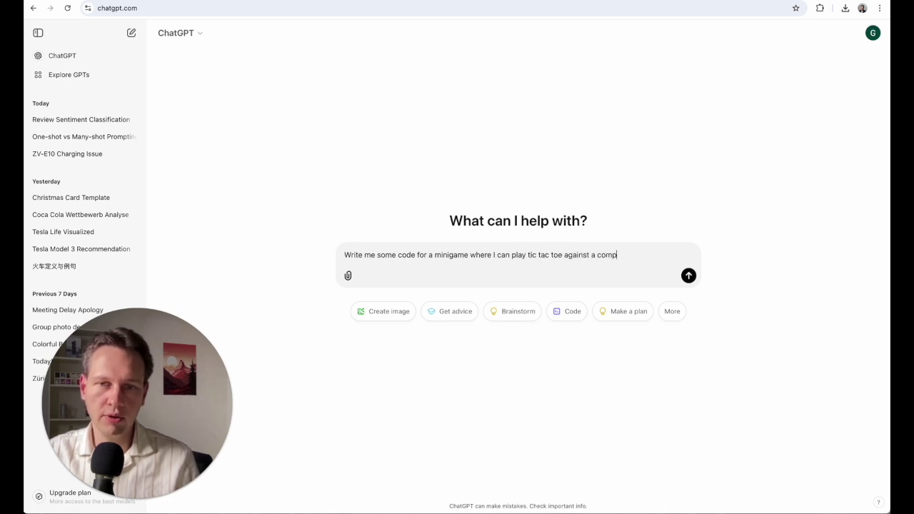
key("Return")
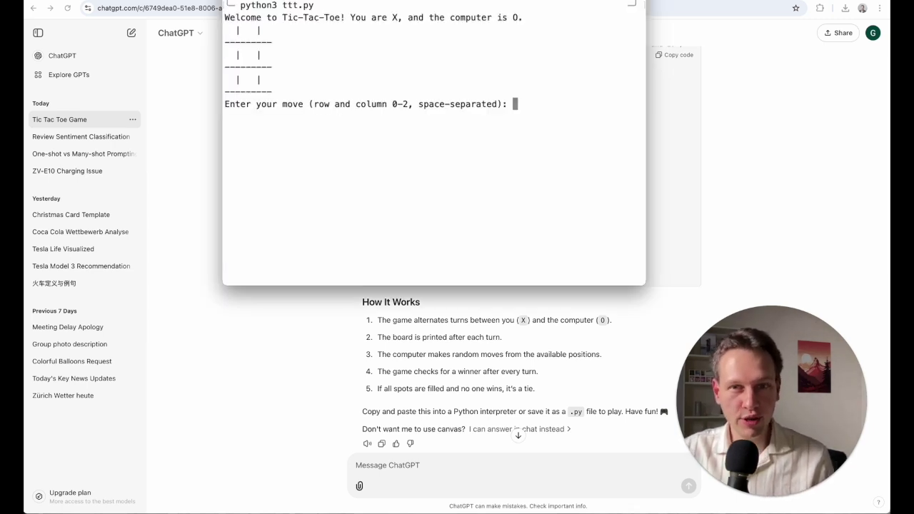
- Win the tic tac toe game along the diagonal with moves 1 1, 0 0 and 2 2
type("1 1")
key("Return")
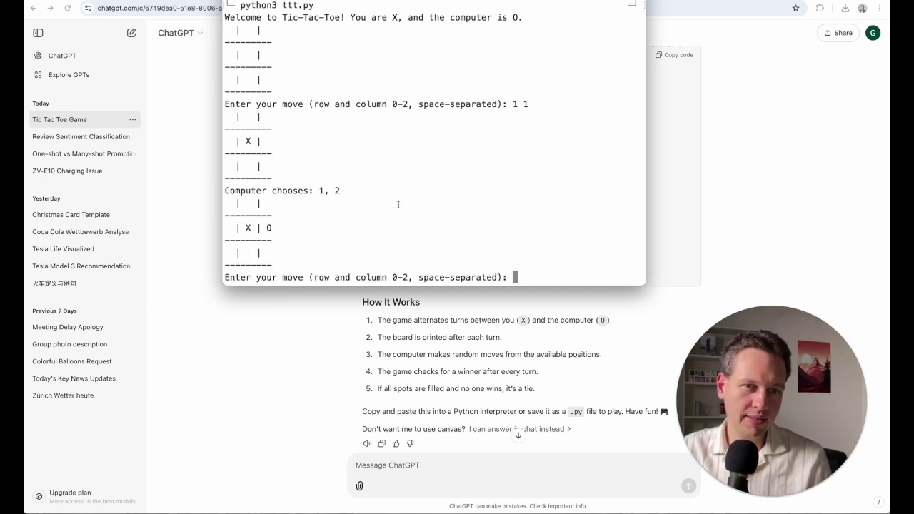
type("0 0")
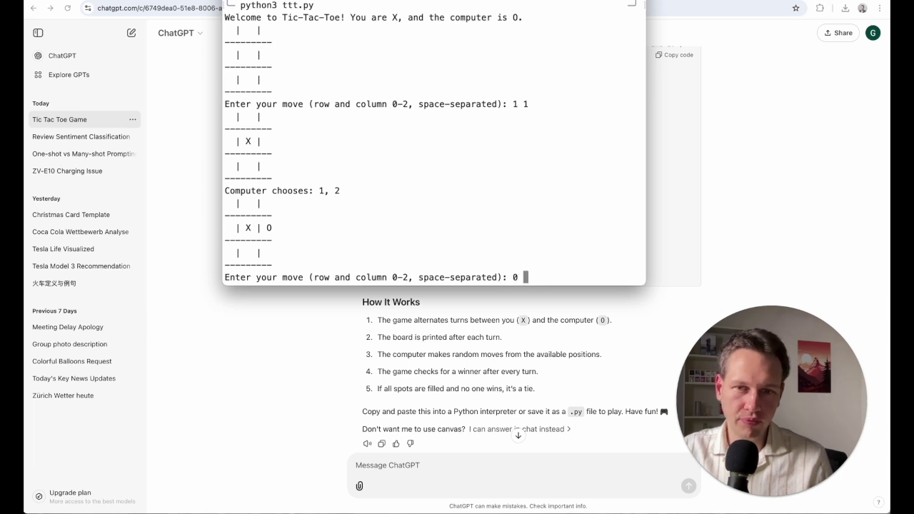
key("Return")
type("2 2")
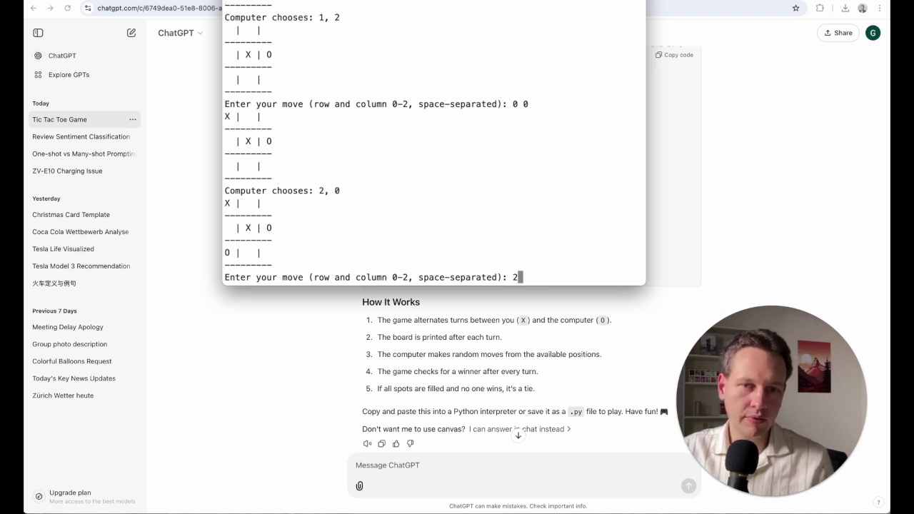
key("Return")
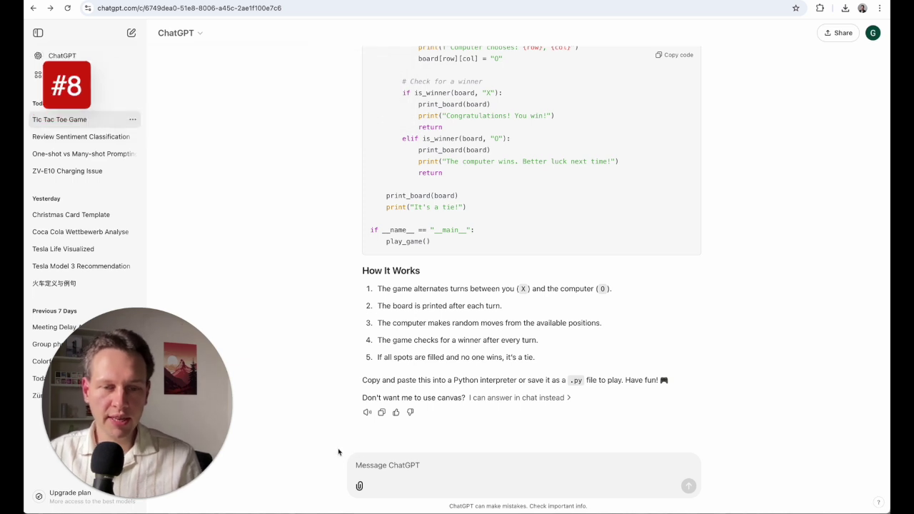
- Attach the .webp Tesla showroom image from Google Drive and ask 'What do you see on this attached file?'
left_click(360, 486)
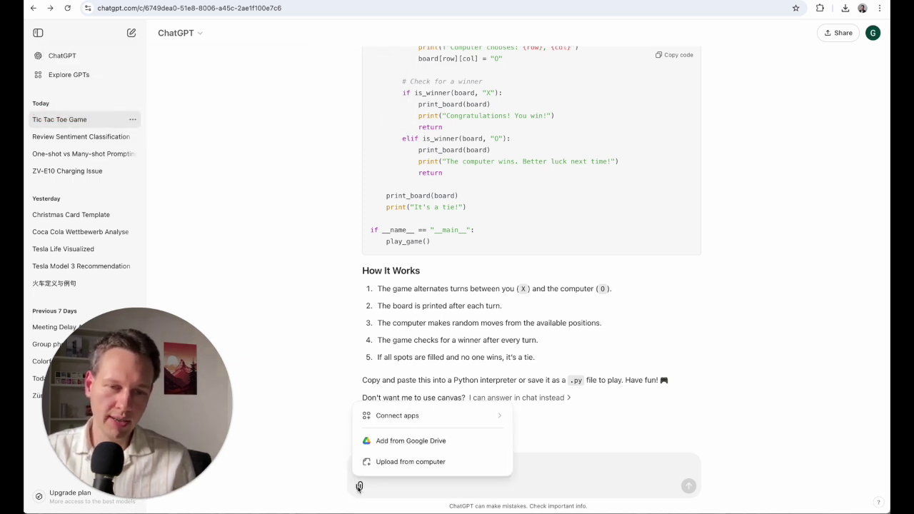
left_click(410, 443)
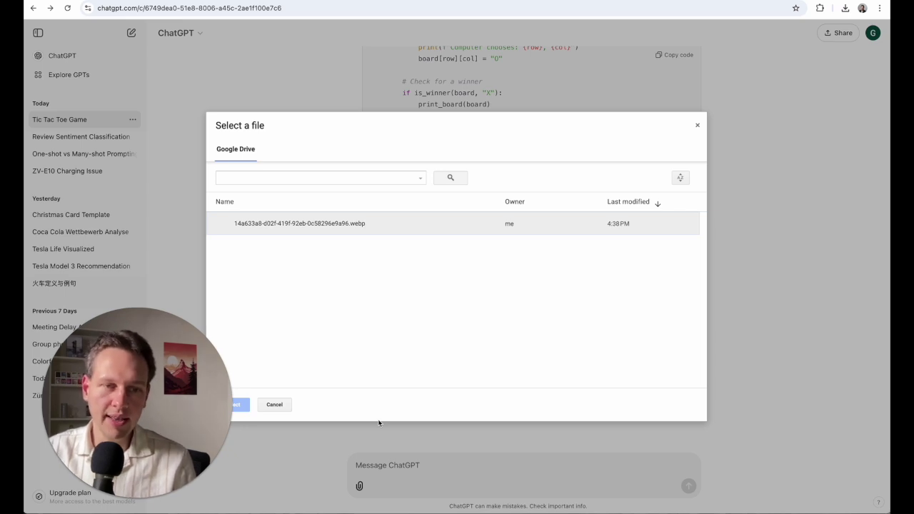
left_click(278, 225)
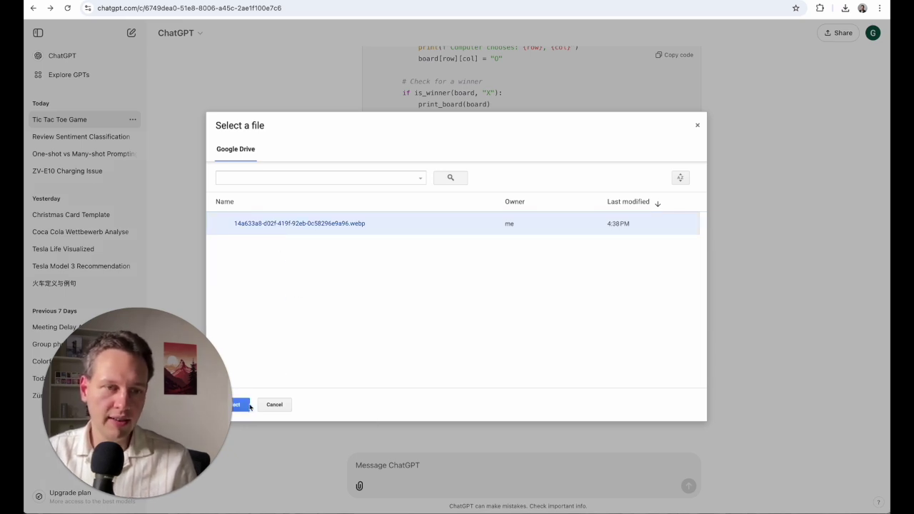
left_click(243, 405)
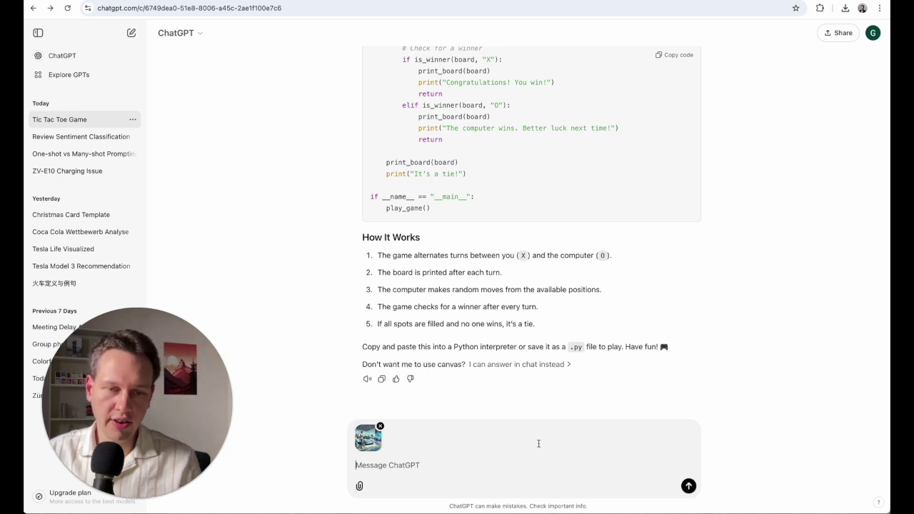
type("What do ")
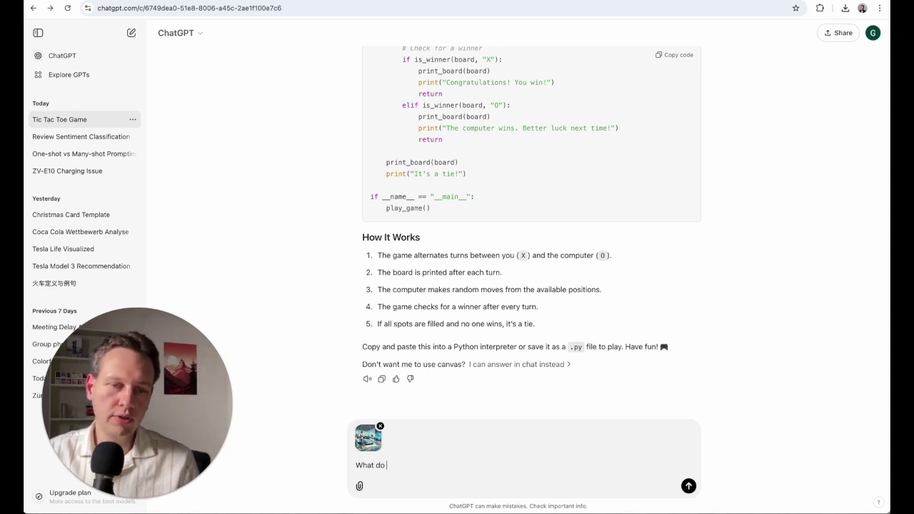
type("you see on this attached file?")
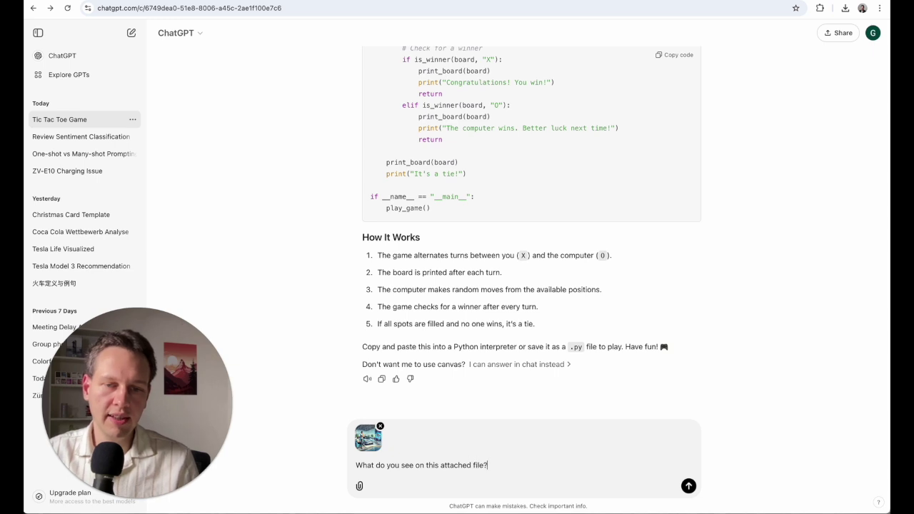
key("Return")
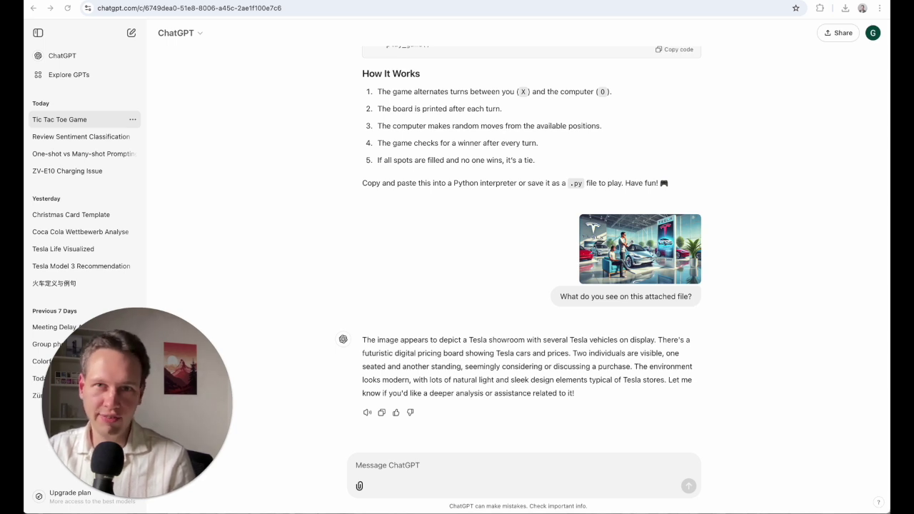
left_click(312, 267)
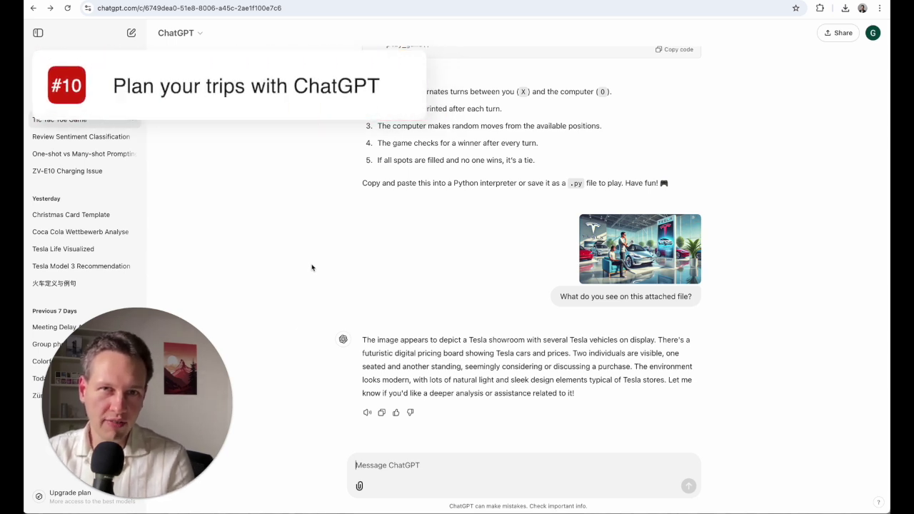
- In a new chat, write the trip details: arrive Zürich Airport Jan 3 11am, depart Basel Airport Jan 9 3pm
left_click(130, 32)
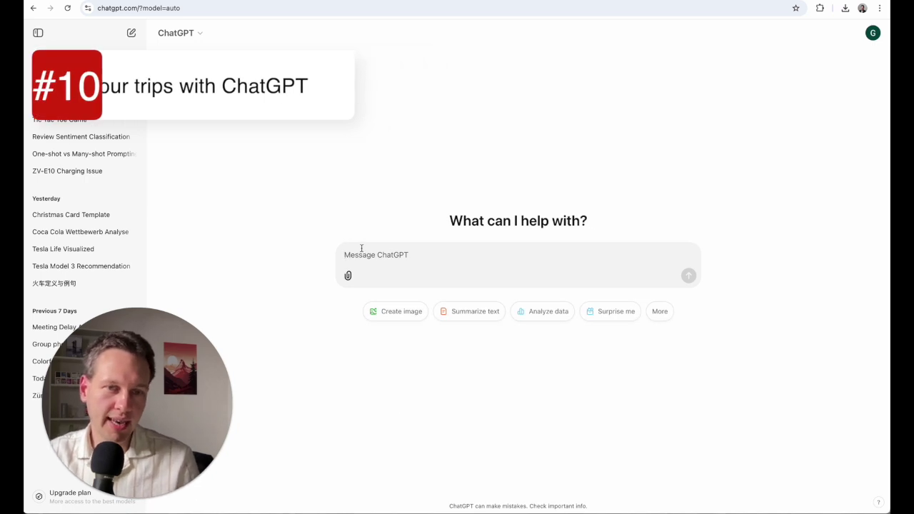
type("I'm goin")
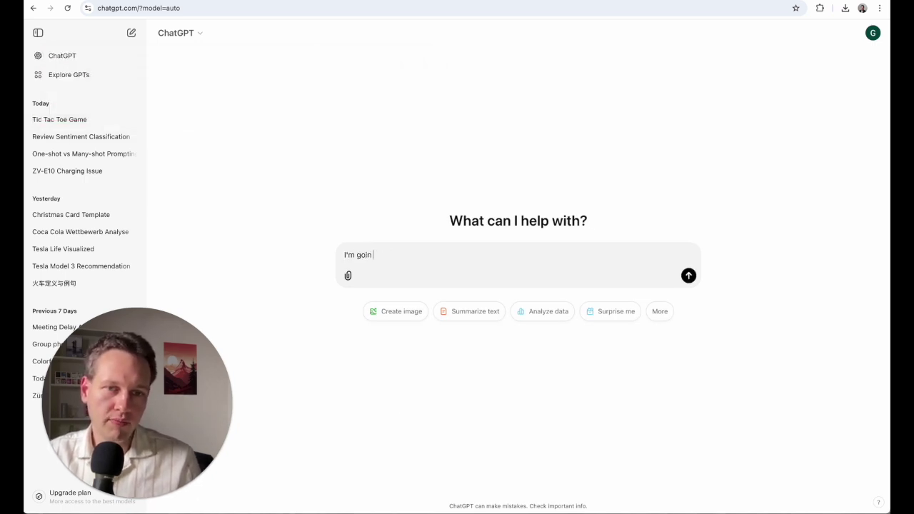
type("g to visit Switz")
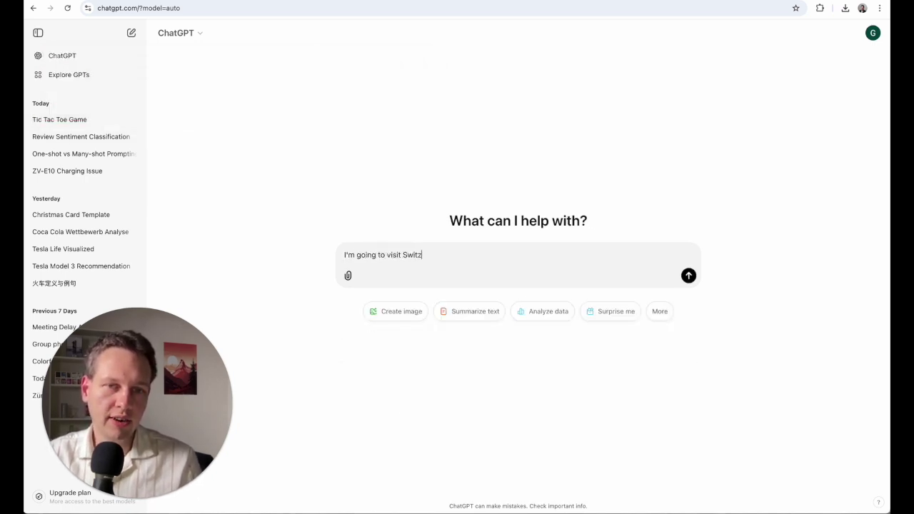
type("erland")
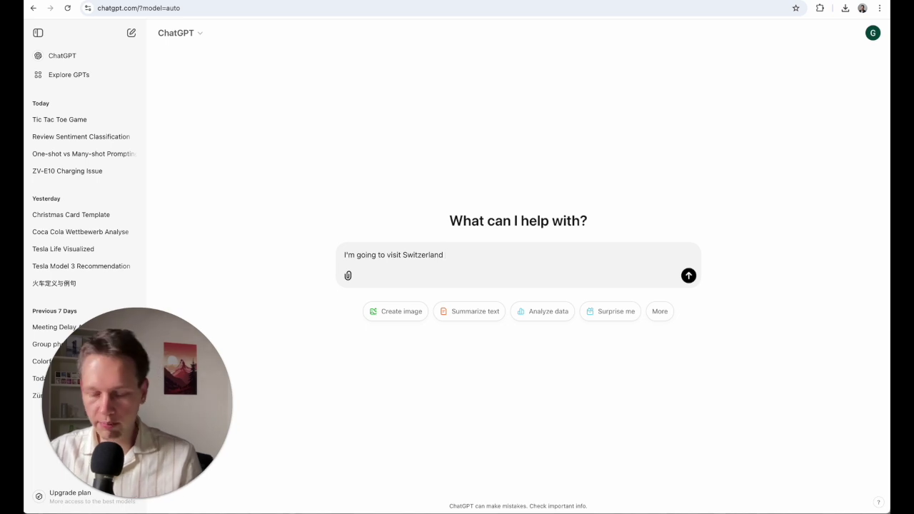
key("shift+Return")
type("I'm going ")
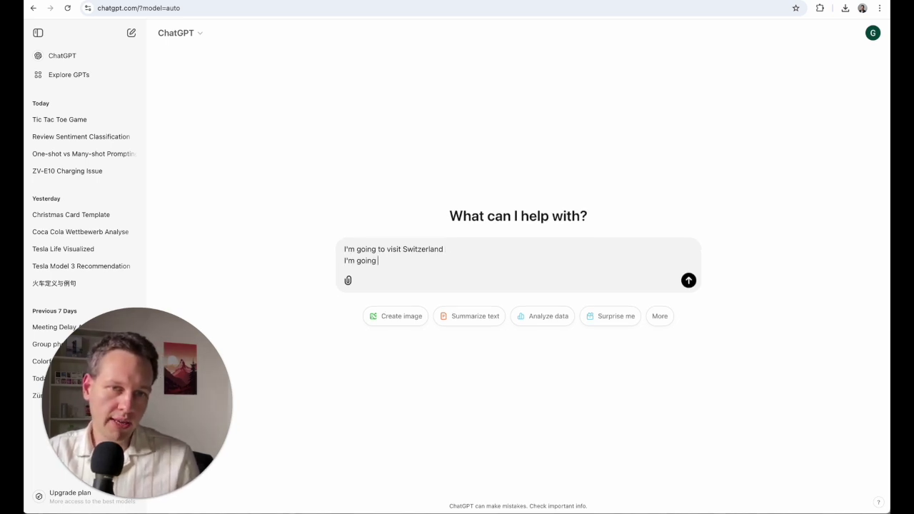
type("to arrive on Jan")
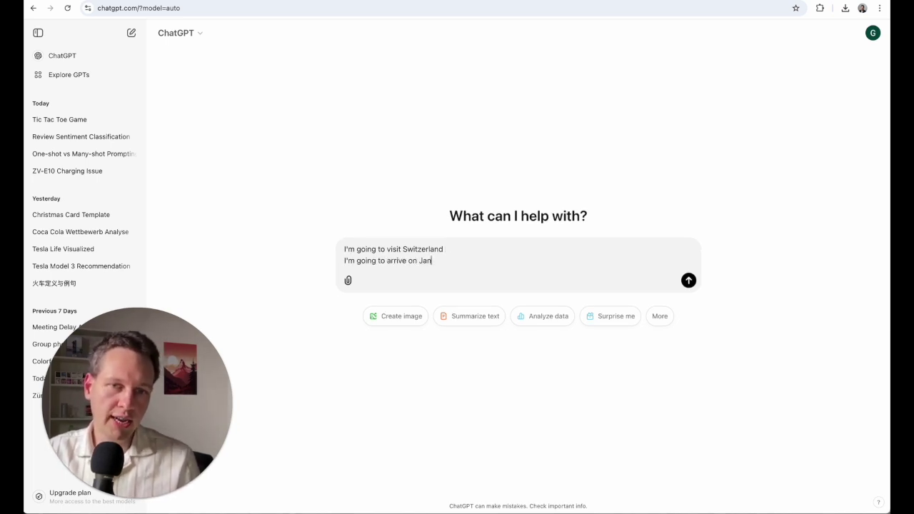
type(" 3")
type("11")
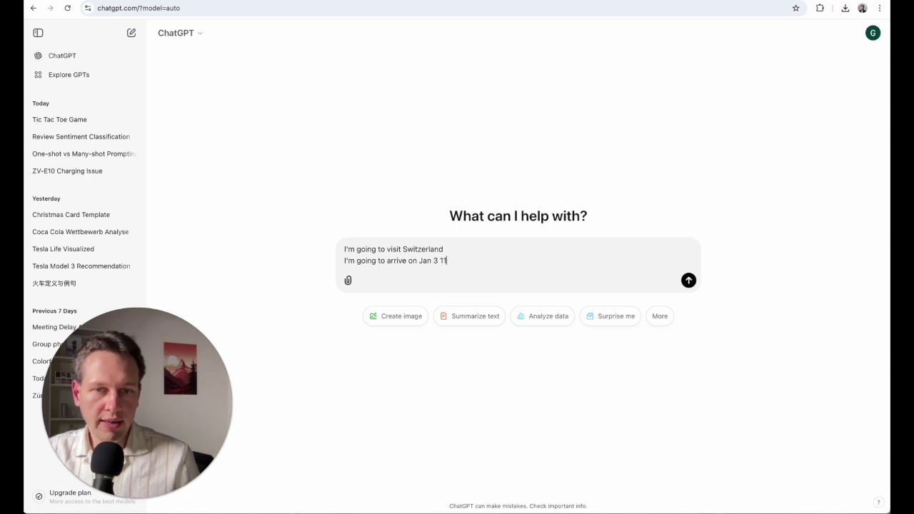
type(":am at ")
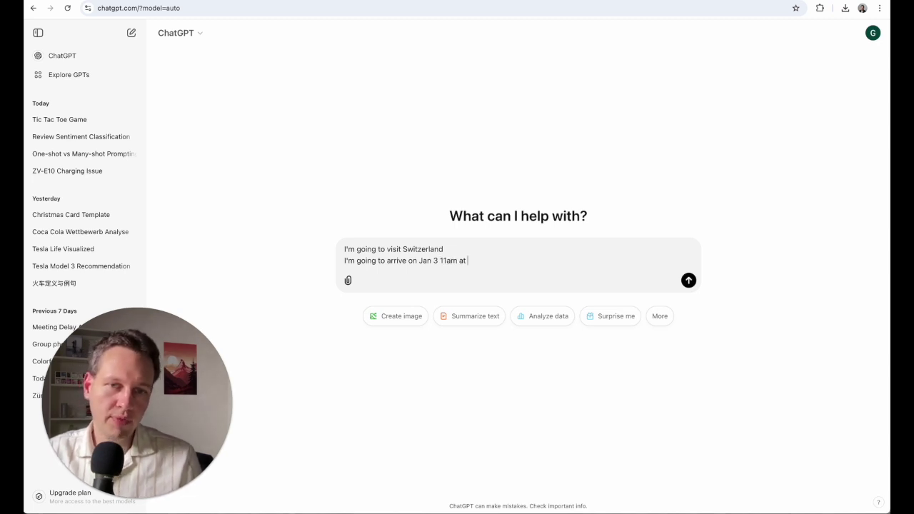
type("Zurich Air")
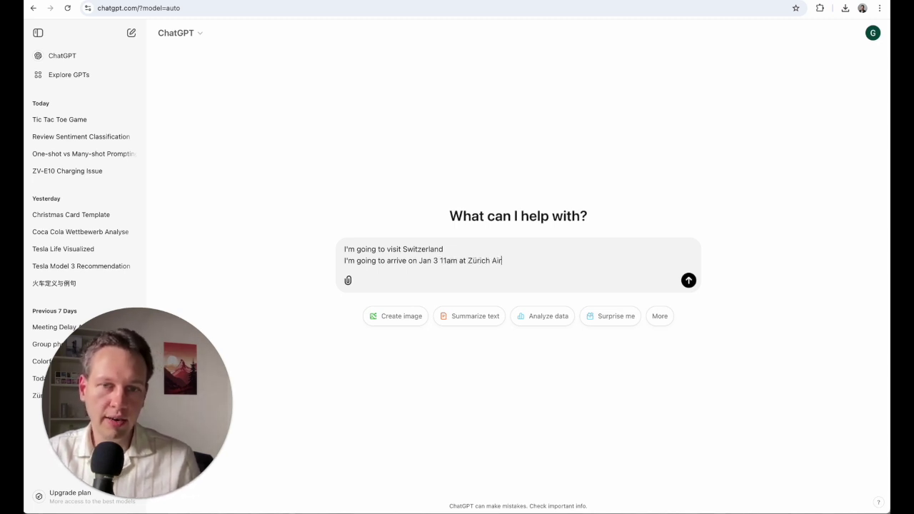
type("port and I am going to dp")
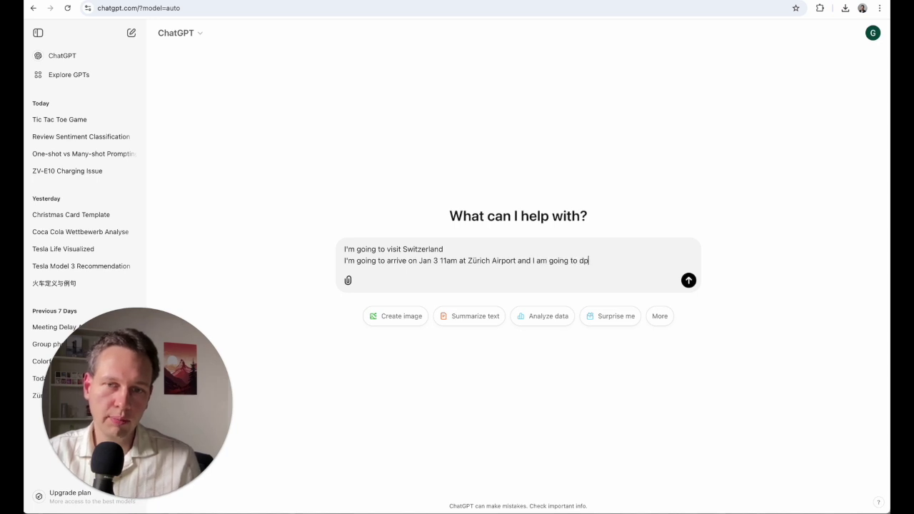
key("BackSpace")
type("epart ")
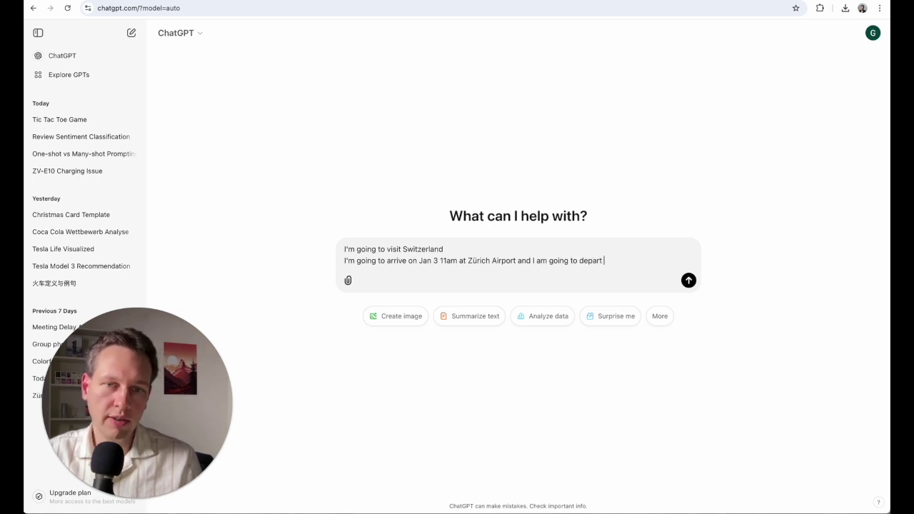
type("on Ja")
key("BackSpace")
type("on Jan ")
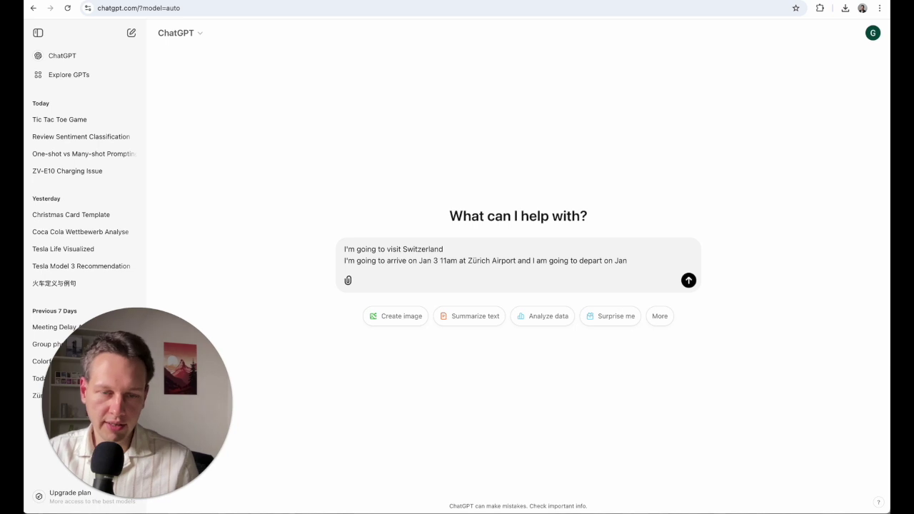
type("9")
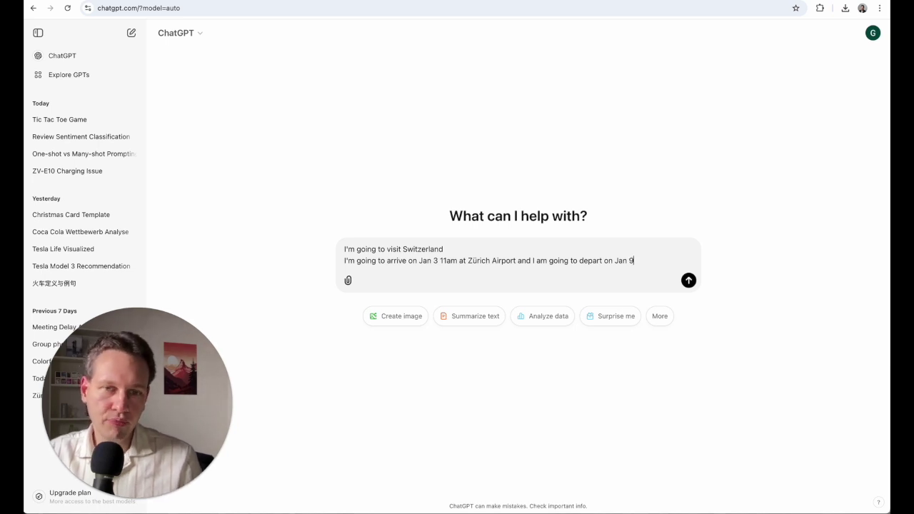
type(" 22")
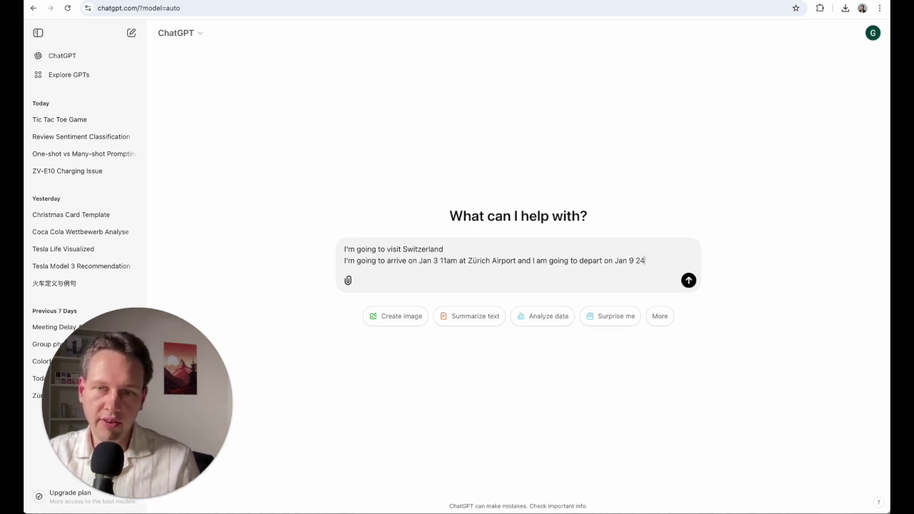
key("BackSpace")
key("BackSpace")
type("3pm")
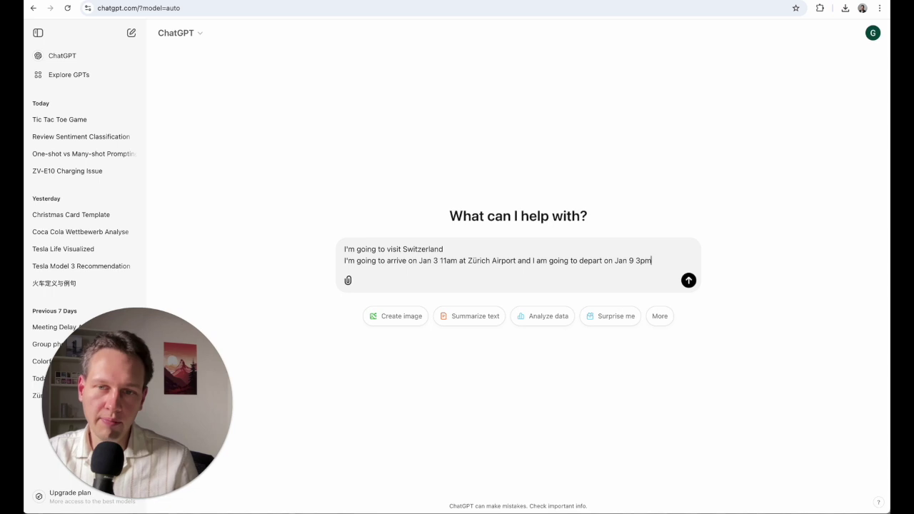
type(" from Basel Airport.")
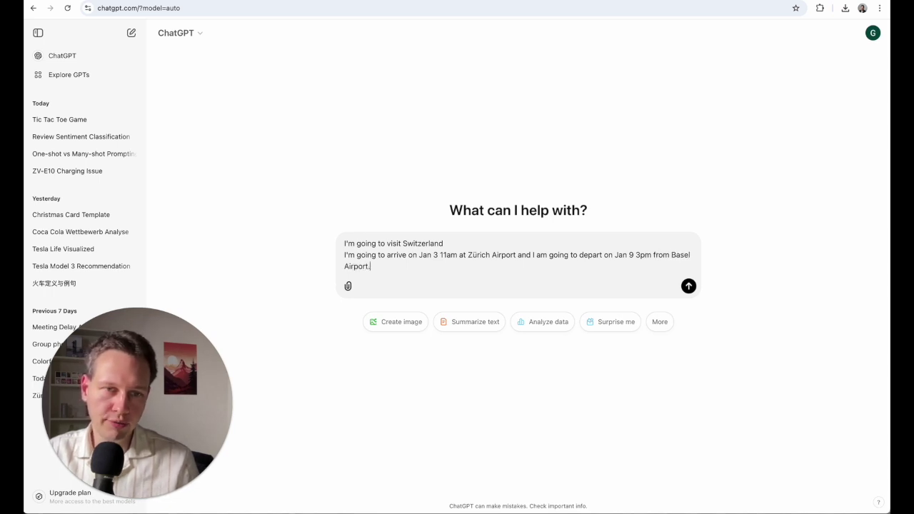
- On a new line, add 'Please give me a travel itinerary for every day in Switzerland.'
key("shift+Return")
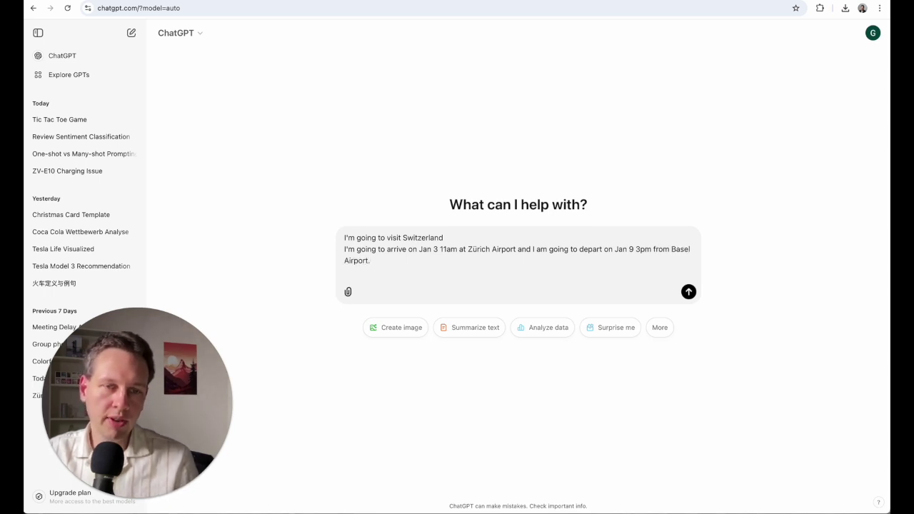
type("Please tive g")
key("BackSpace")
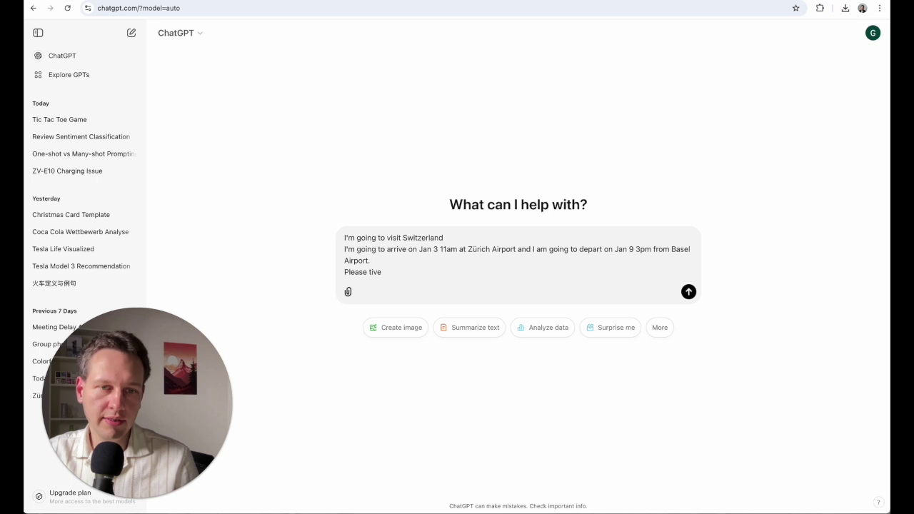
key("BackSpace")
key("BackSpace")
key("BackSpace")
key("BackSpace")
type("give me a ")
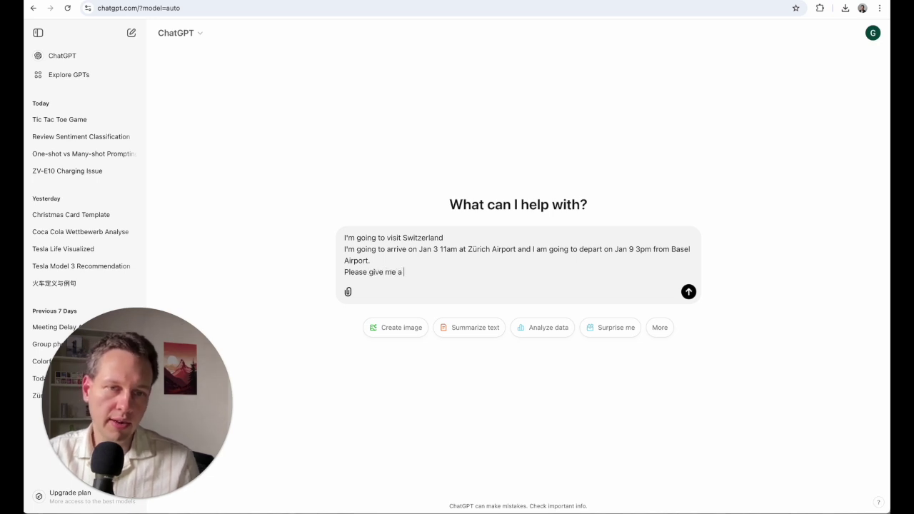
type("travel it")
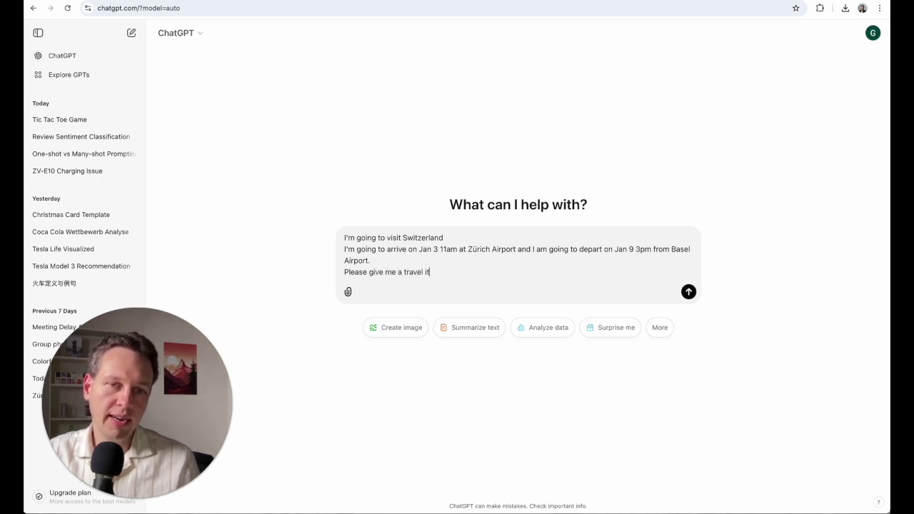
type("iner")
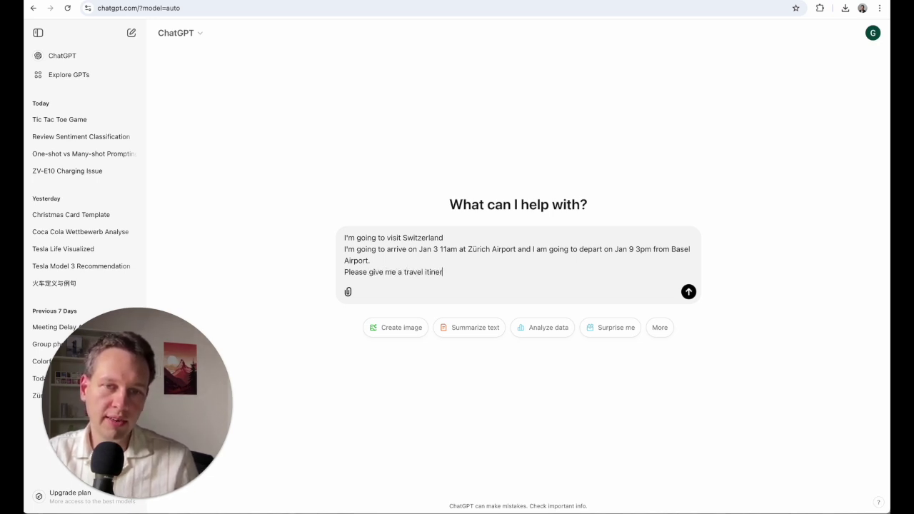
type("ary for every da")
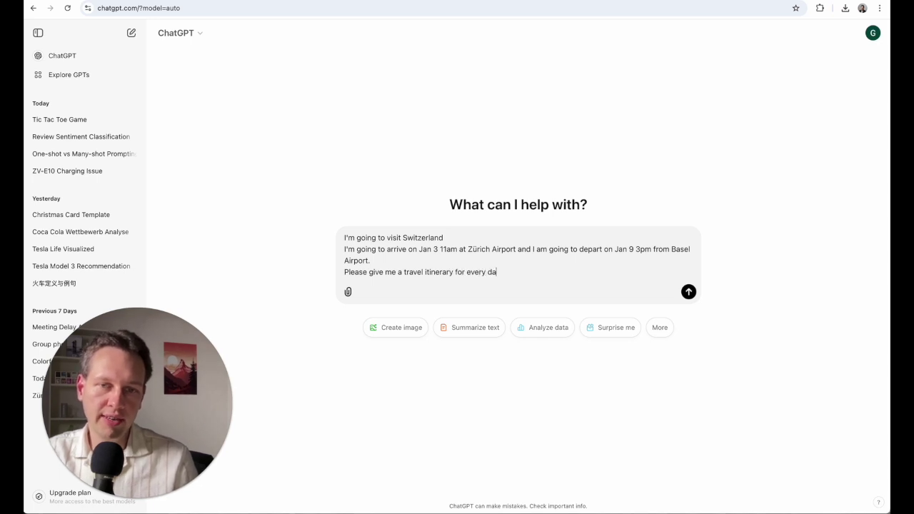
type("y in Switze")
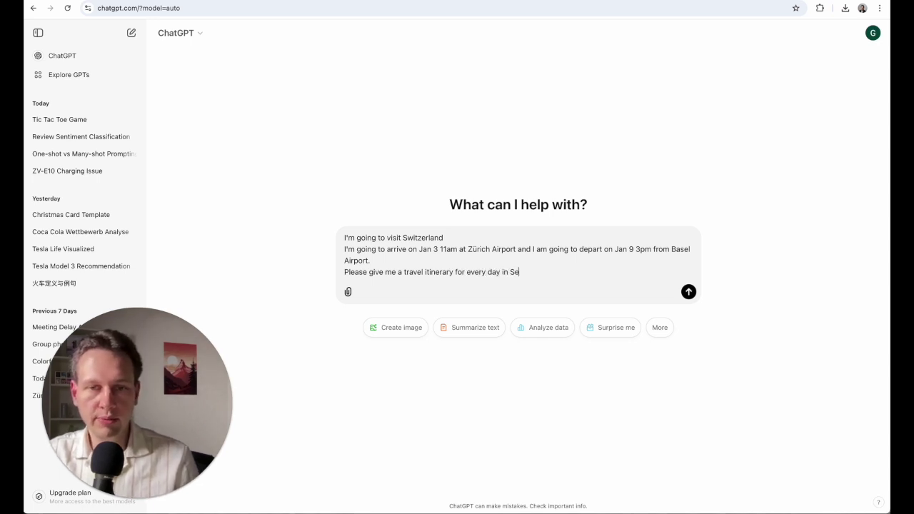
type("rland.")
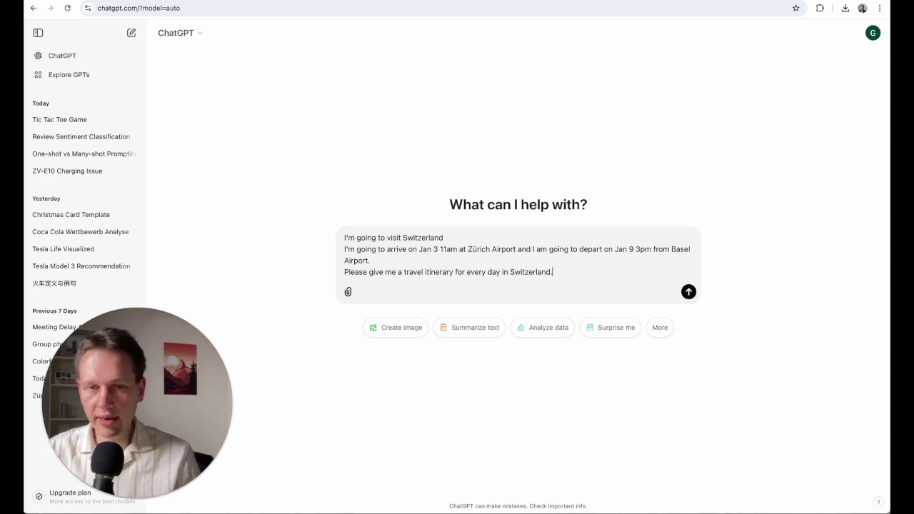
- Send the drafted Switzerland itinerary request as the new chat's first message
key("Return")
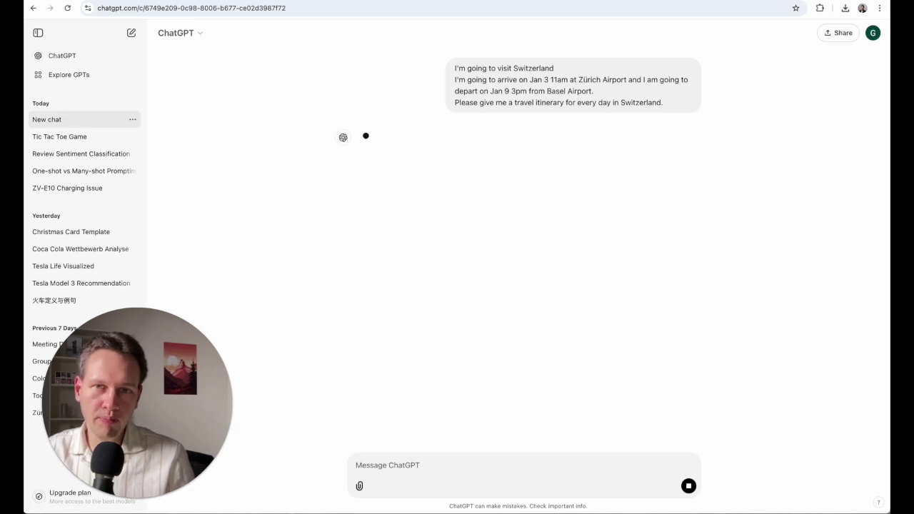